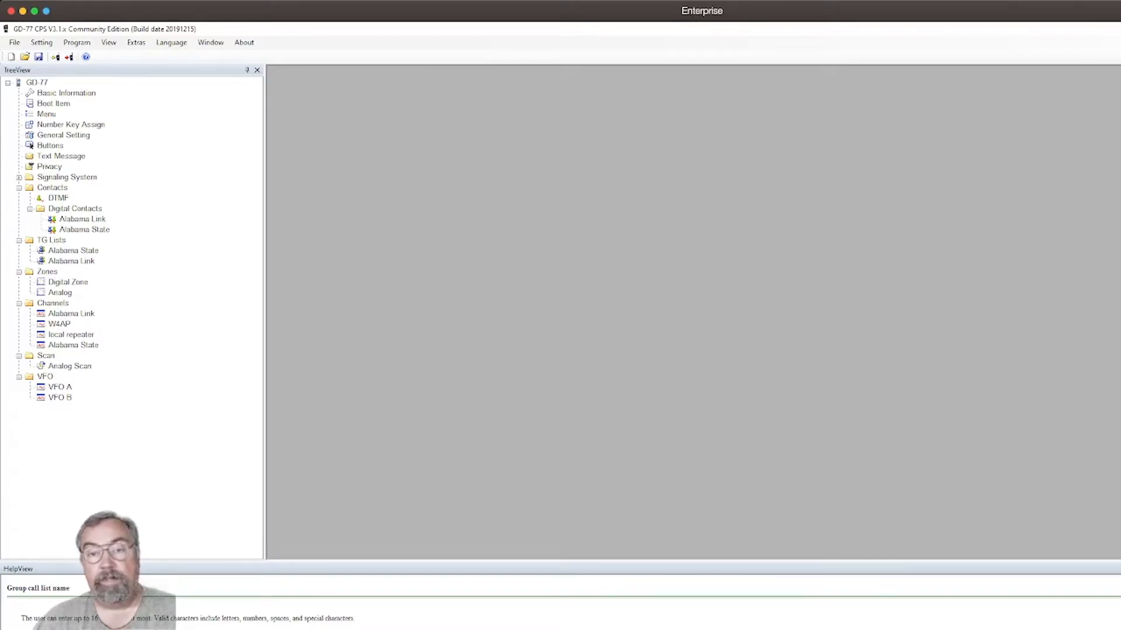
Review the radio's boot item settings and its menu settings, closing each window after viewing.
left_click(66, 93)
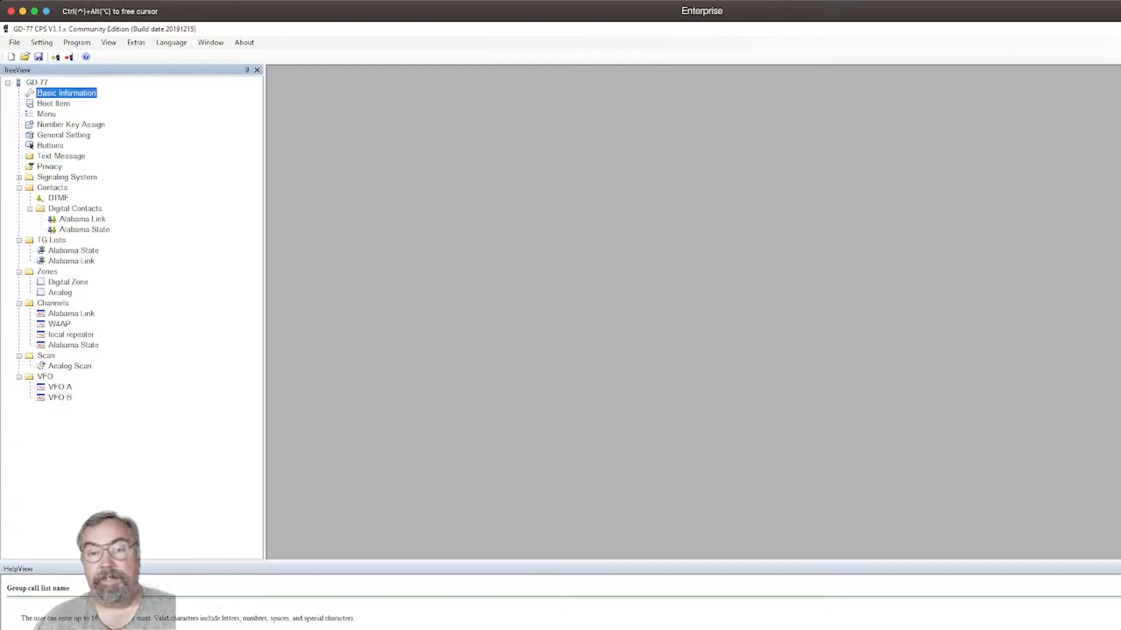
double_click(53, 104)
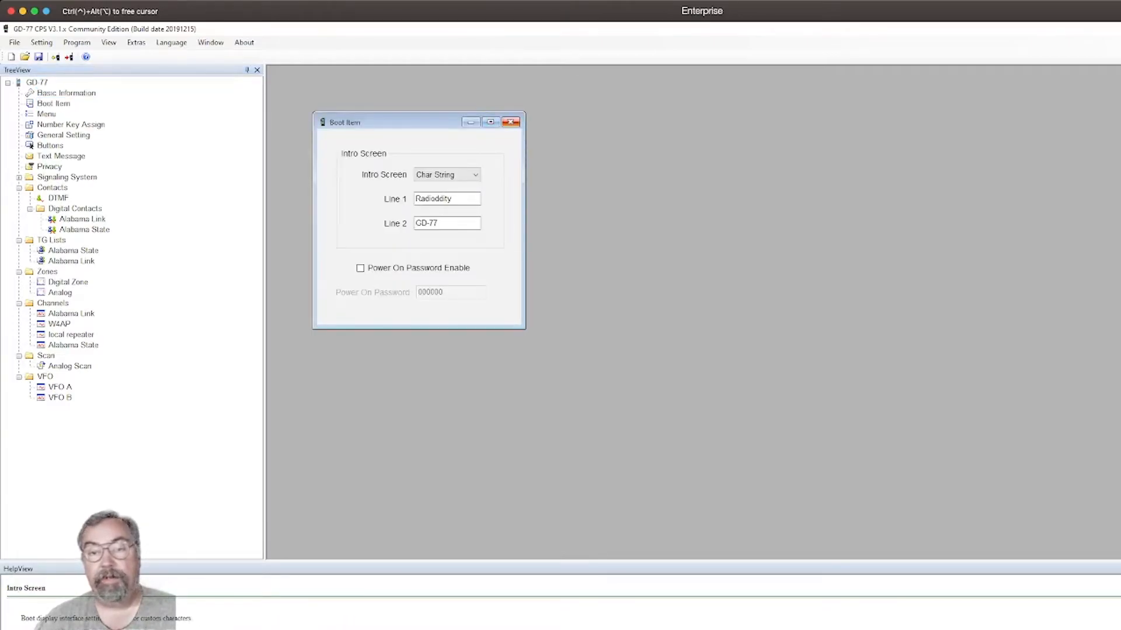
left_click(511, 122)
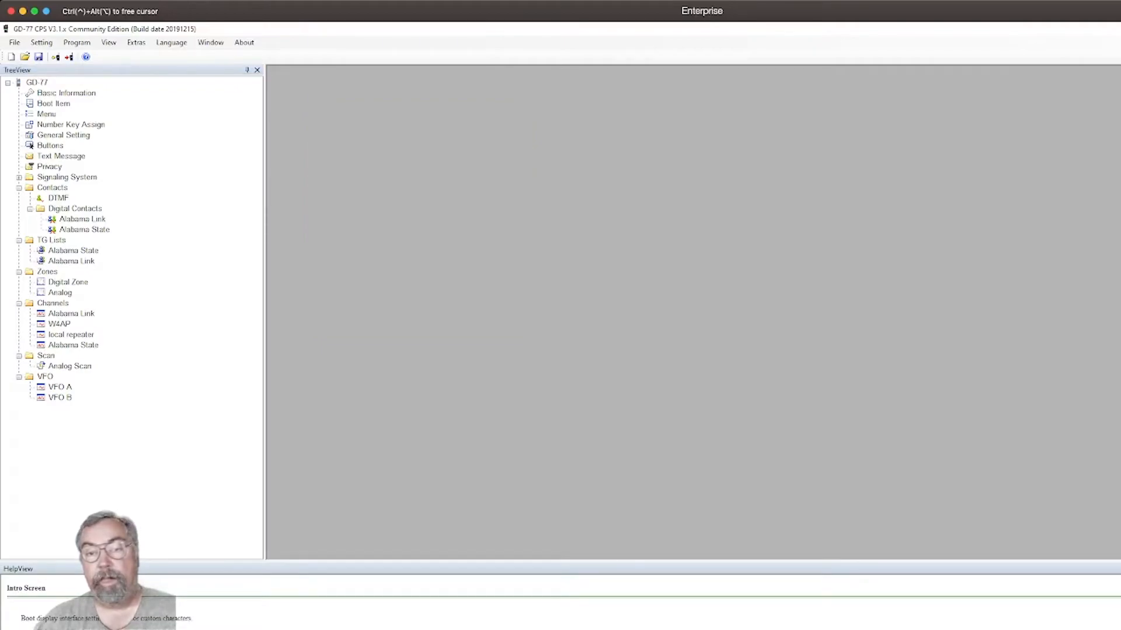
left_click(47, 115)
double_click(46, 115)
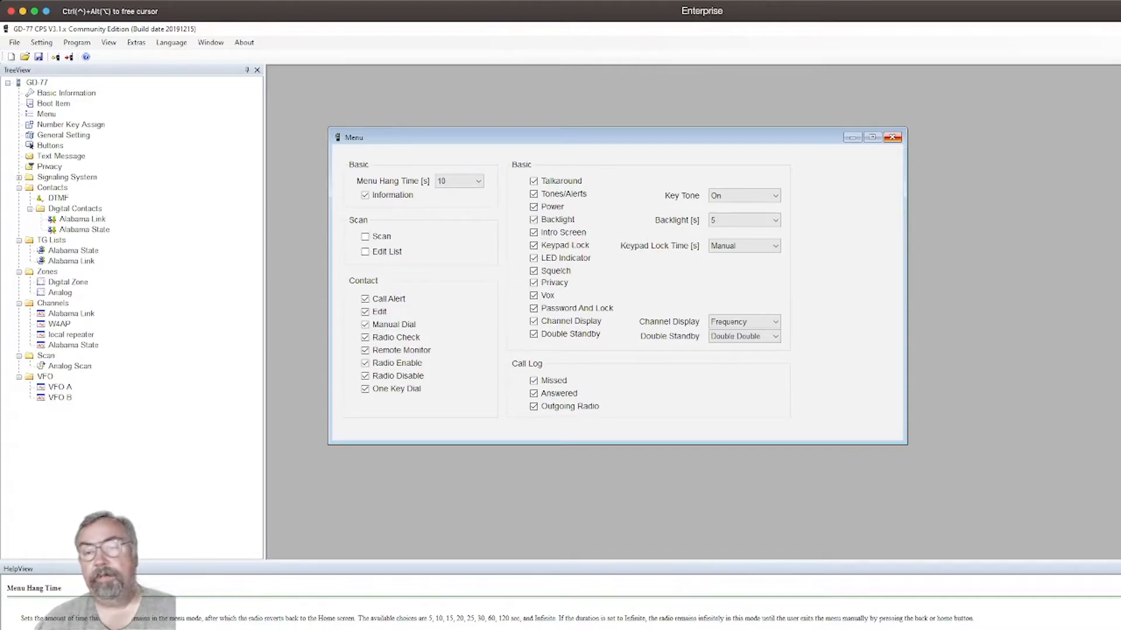
left_click(892, 137)
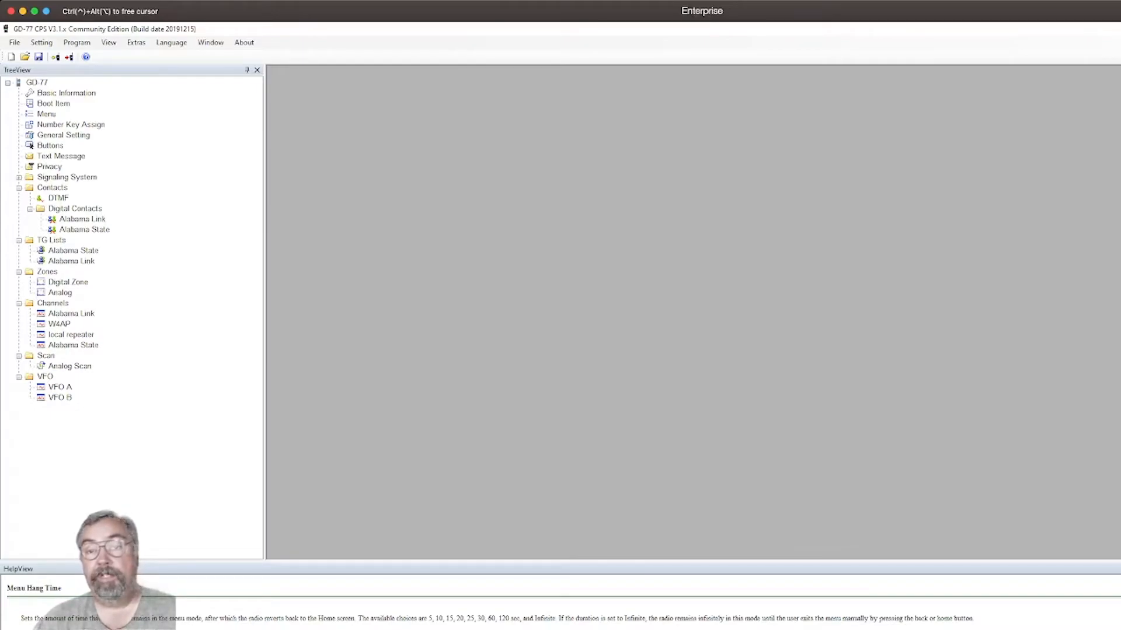
Review the general settings, including the available options for Up Channel Mode, and close them without changing anything.
double_click(63, 135)
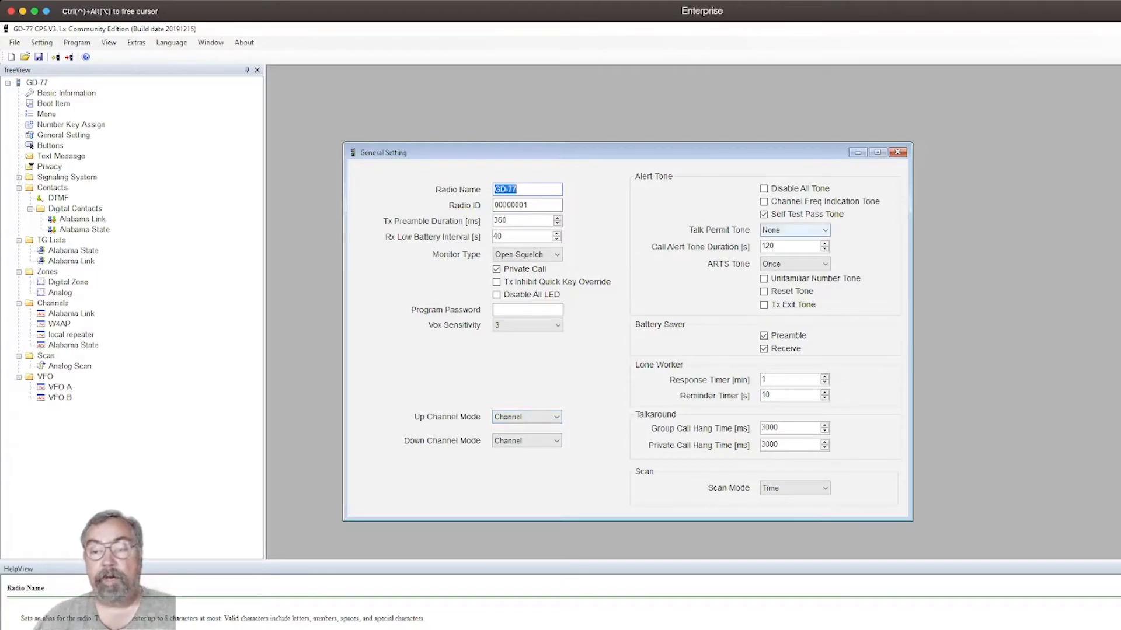
left_click(527, 417)
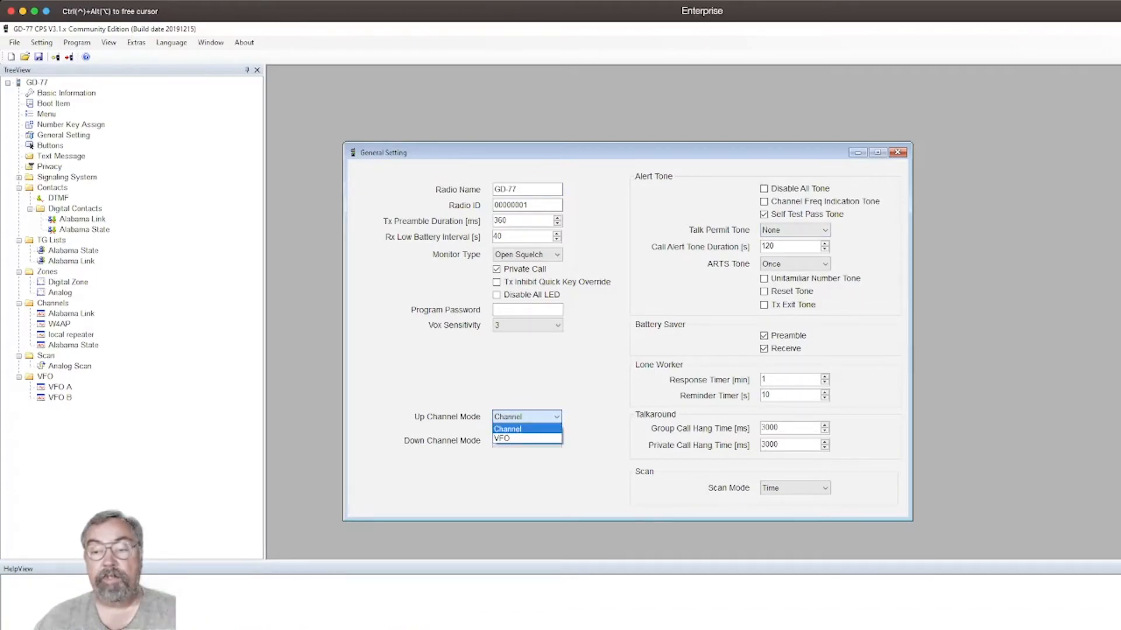
left_click(526, 417)
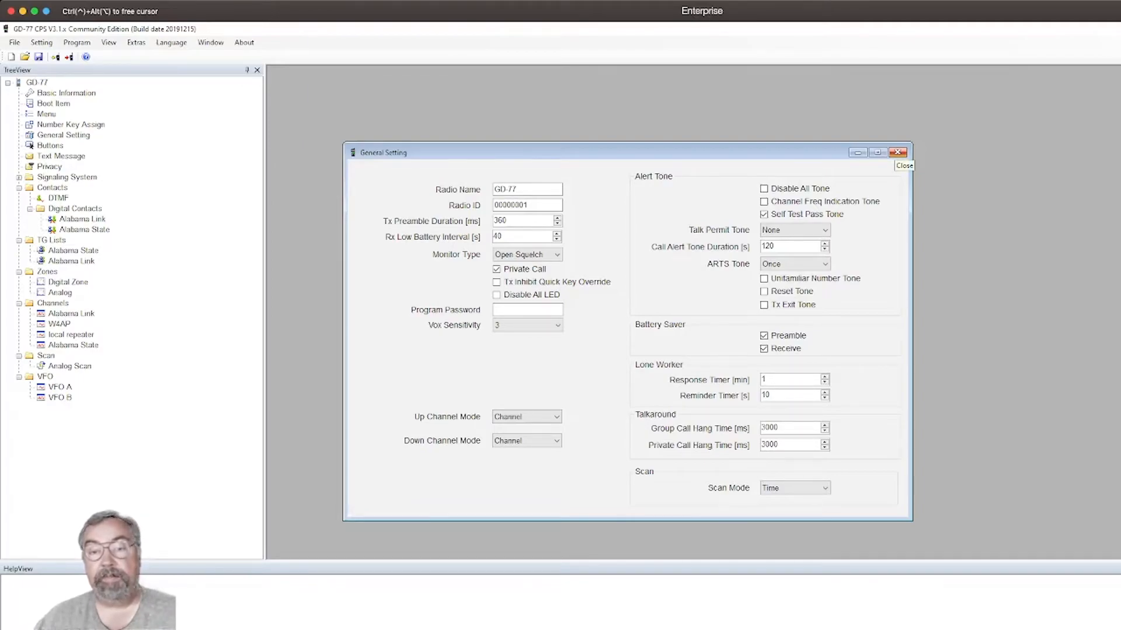
left_click(897, 153)
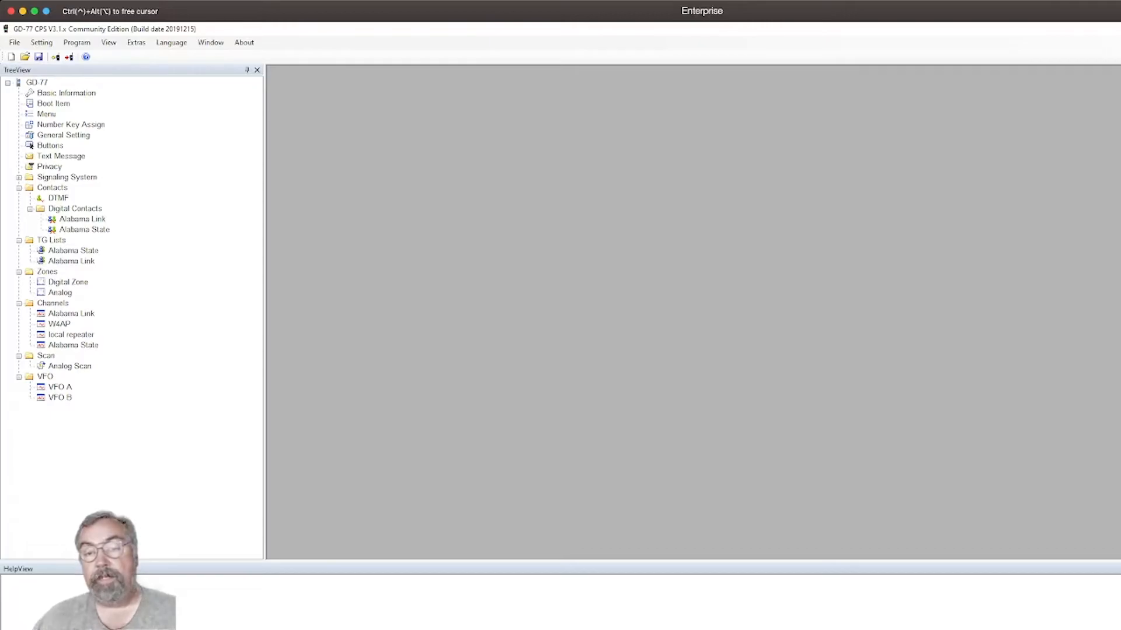
Examine the digital contacts list and the details of the Alabama Link contact, closing both windows after viewing.
left_click(75, 209)
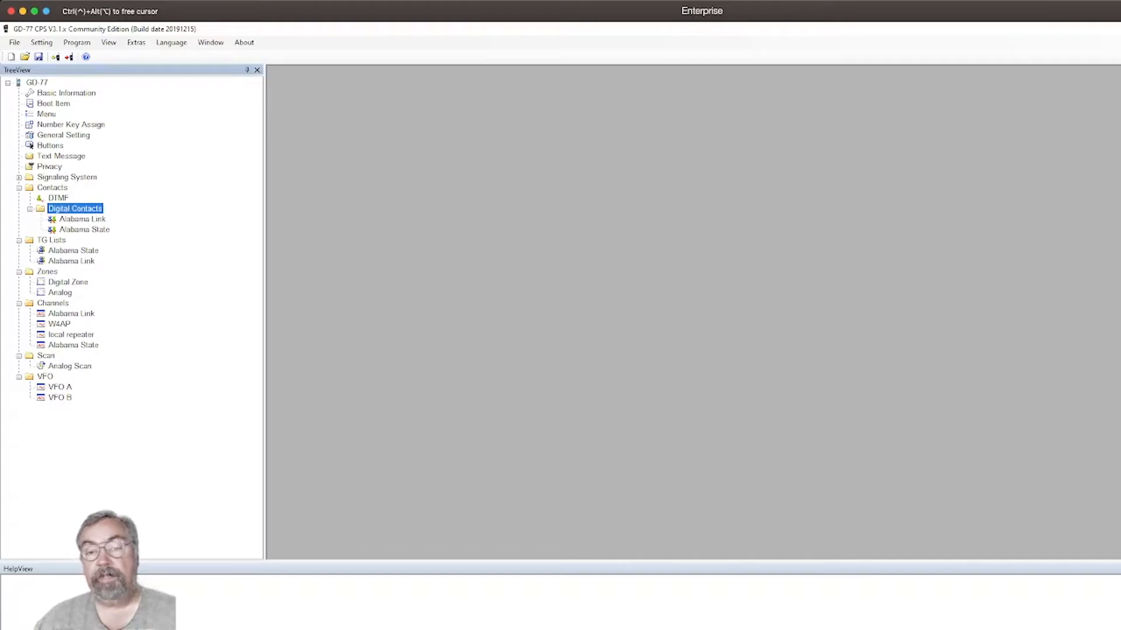
double_click(75, 208)
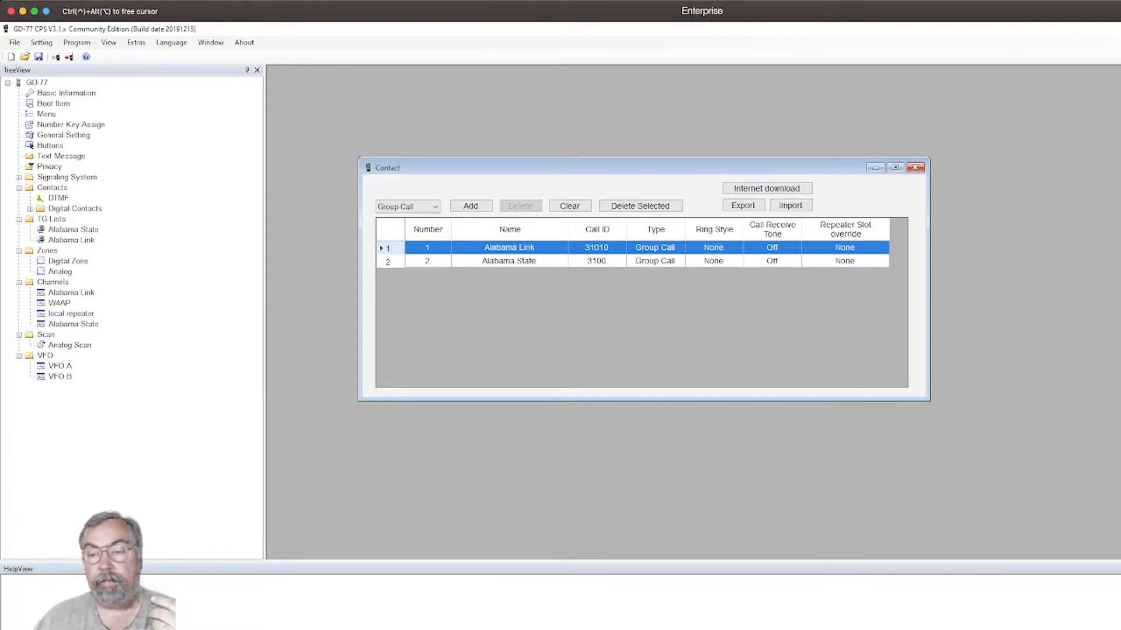
double_click(390, 249)
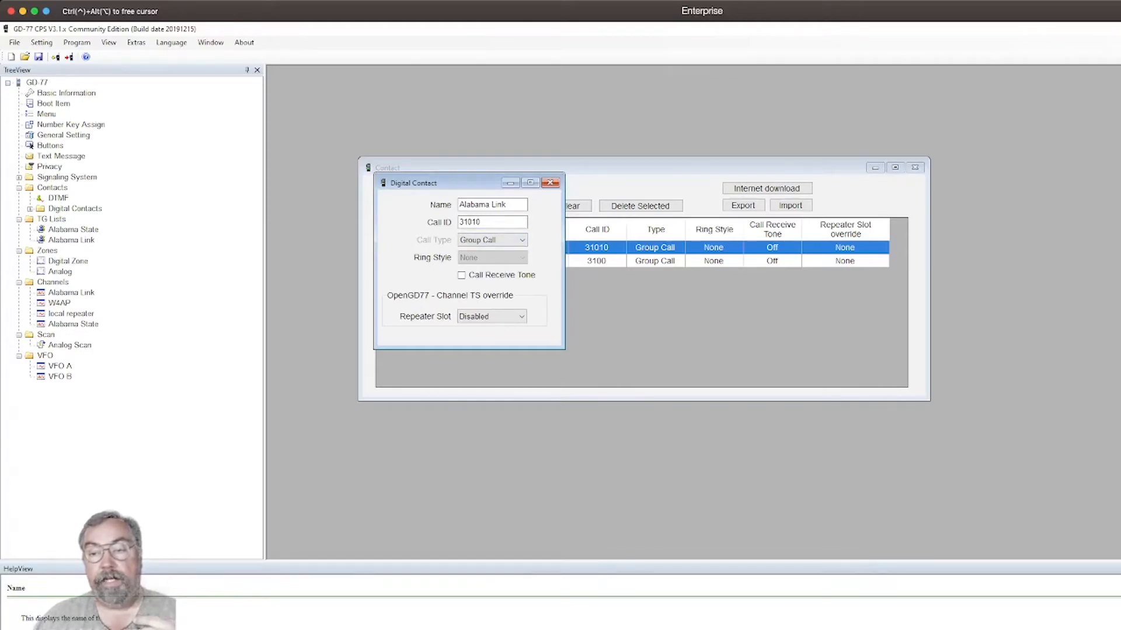
key("ctrl+a")
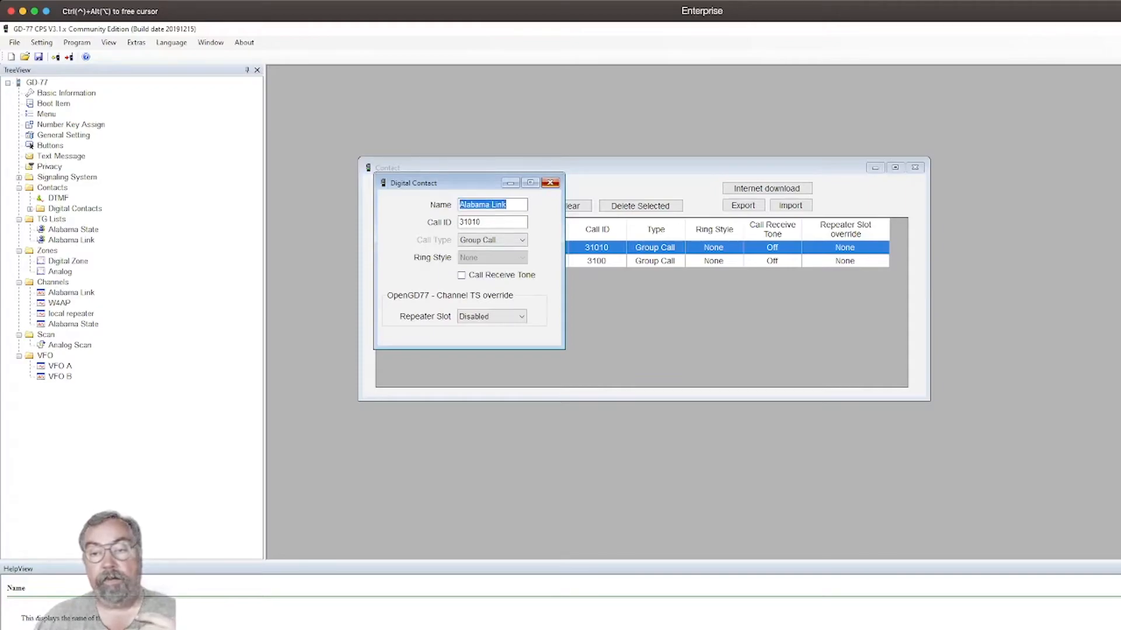
key("ctrl+F4")
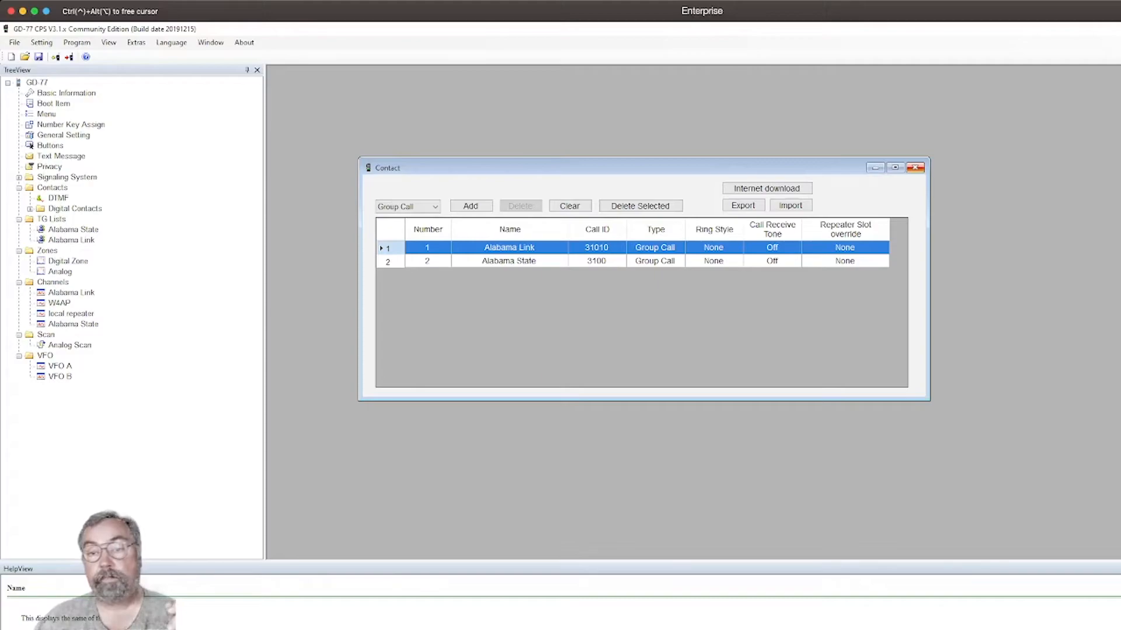
left_click(915, 167)
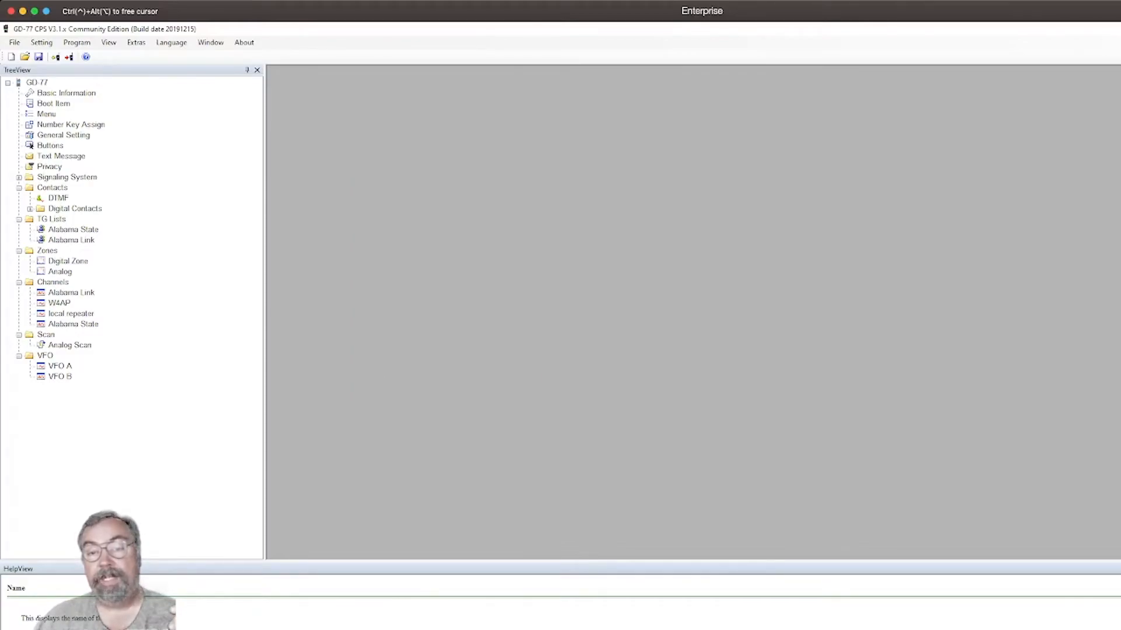
Examine the available and member contacts of the Alabama Link and Alabama State talk group lists.
double_click(52, 219)
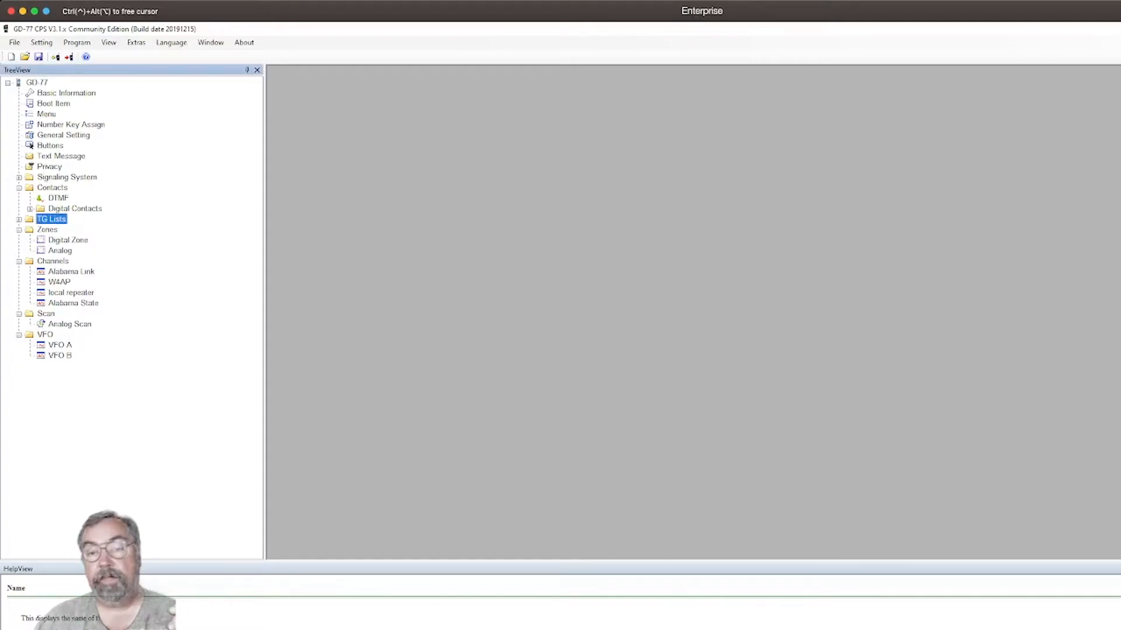
double_click(51, 219)
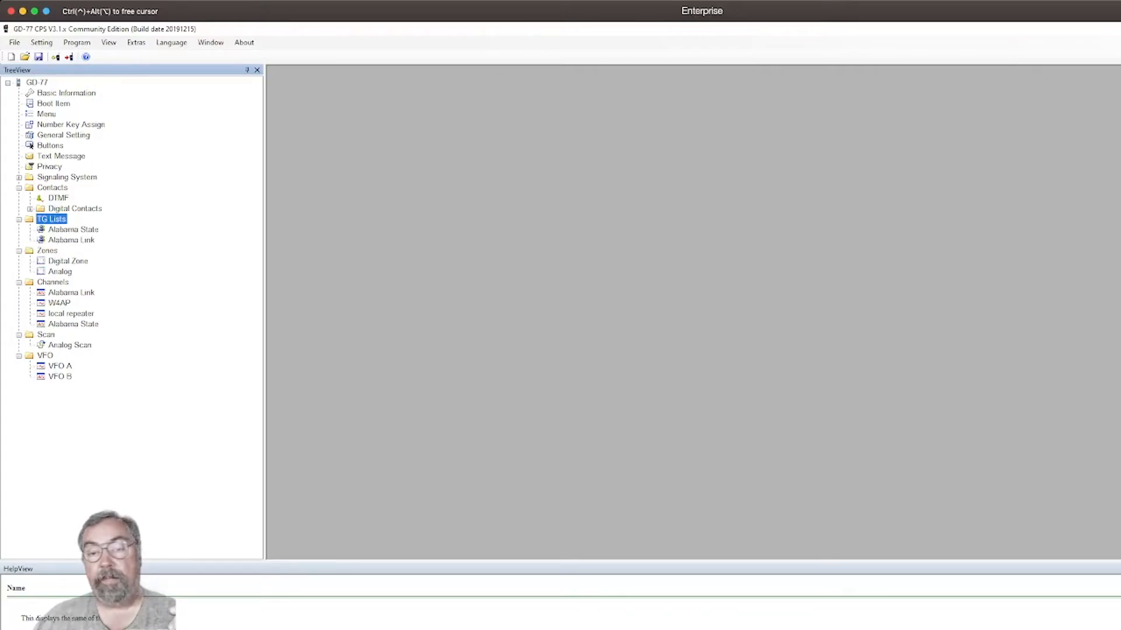
left_click(72, 230)
double_click(71, 240)
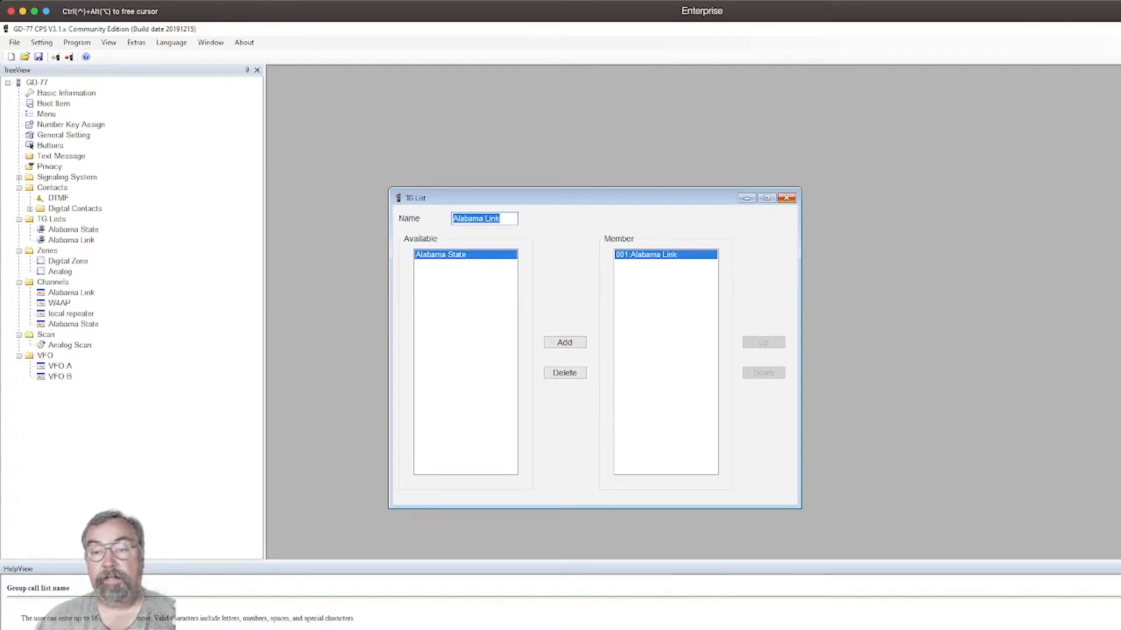
left_click(786, 198)
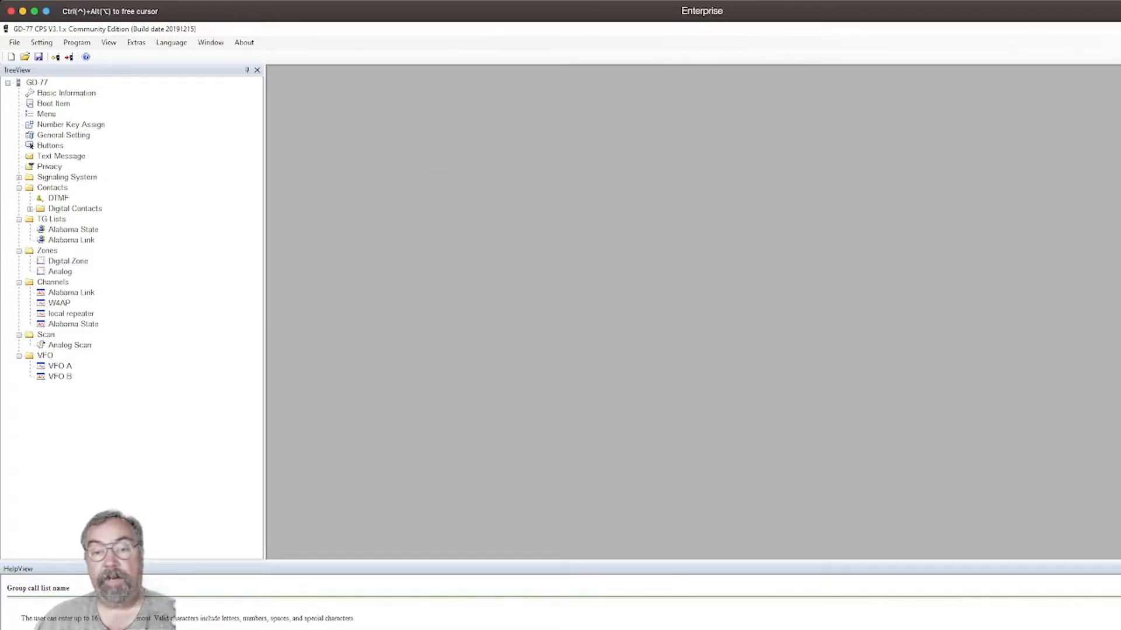
double_click(73, 229)
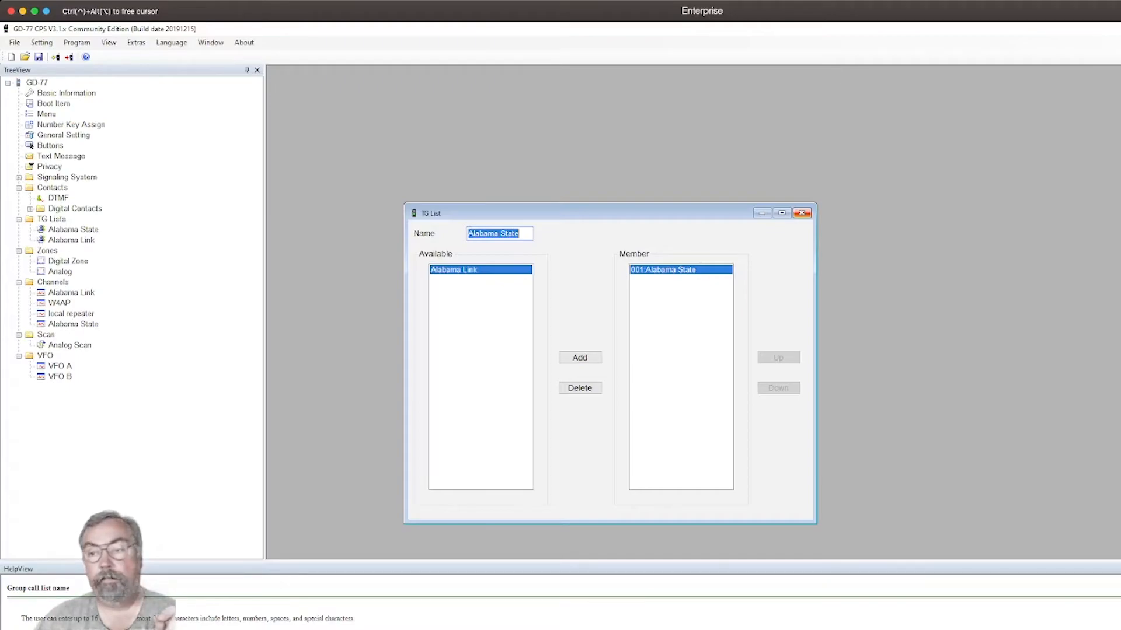
left_click(801, 212)
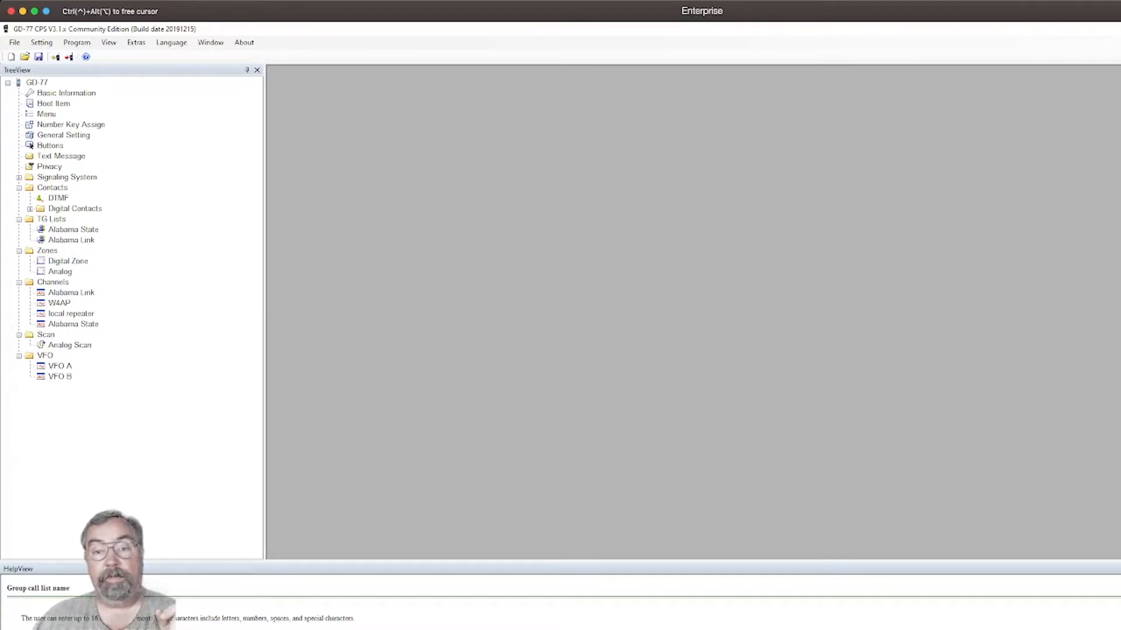
Assign the Alabama Link TG list to the Alabama Link channel and close the channel's settings.
left_click(52, 283)
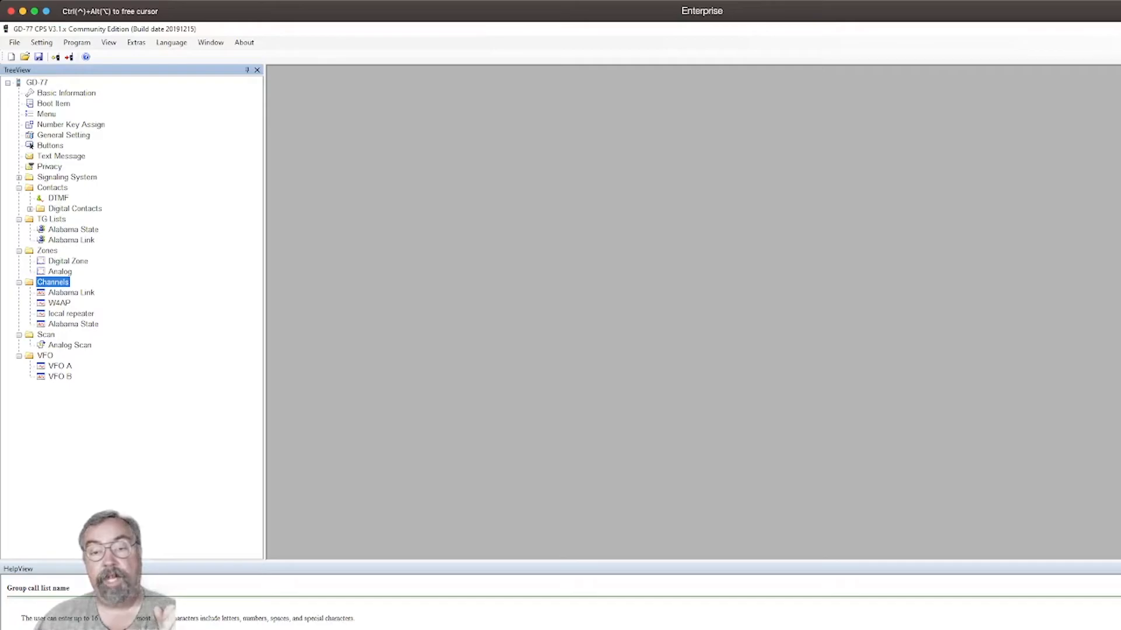
double_click(53, 281)
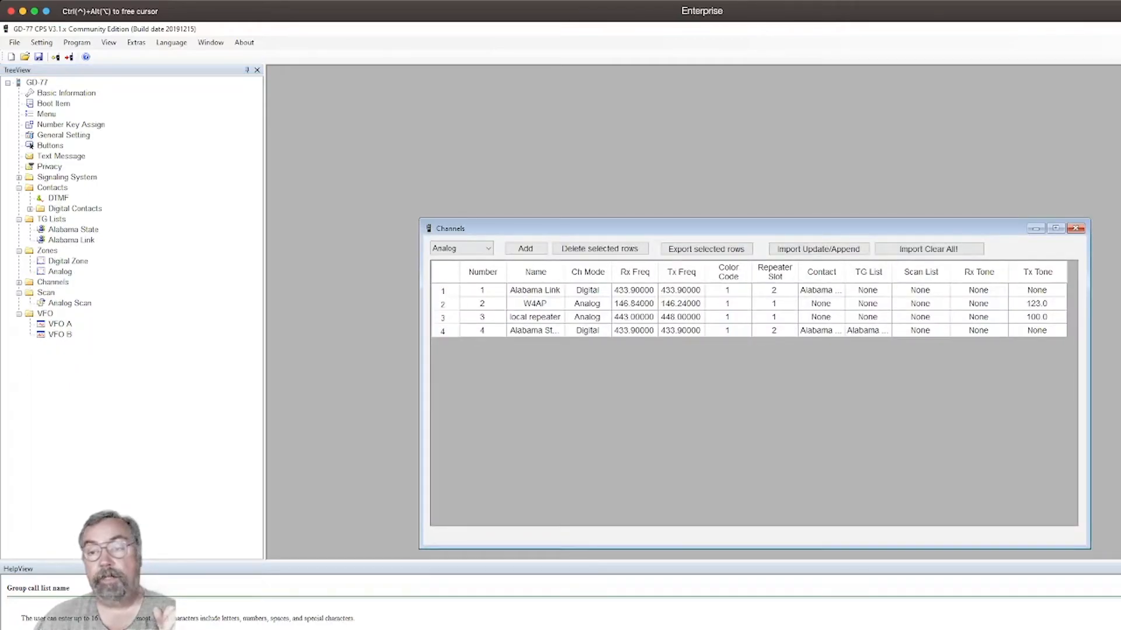
left_click_drag(642, 228, 537, 104)
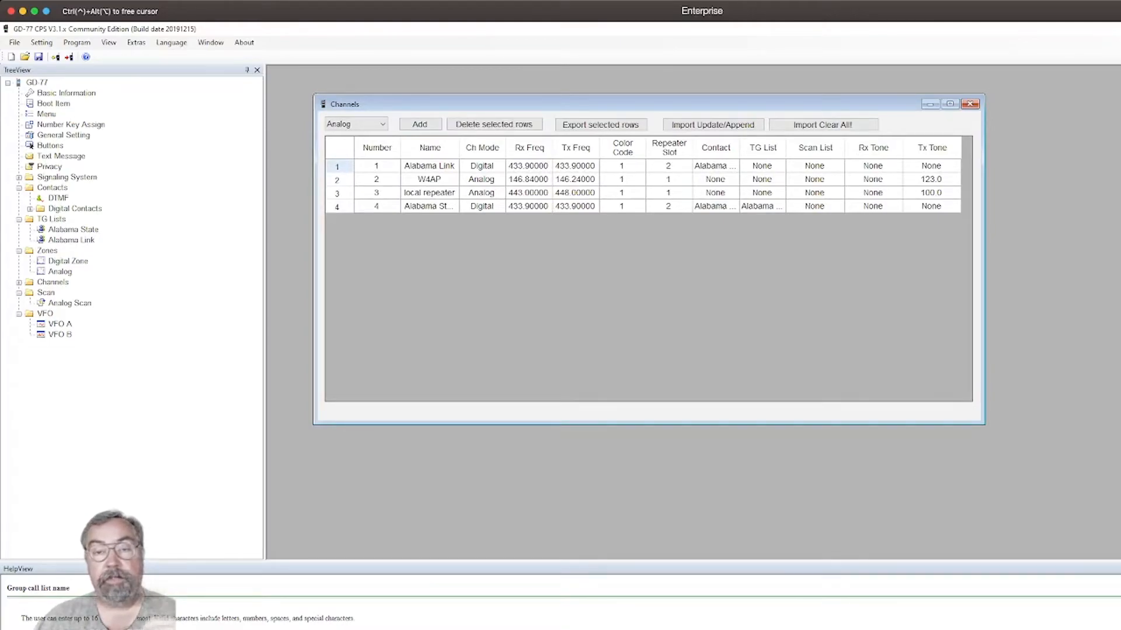
left_click(338, 167)
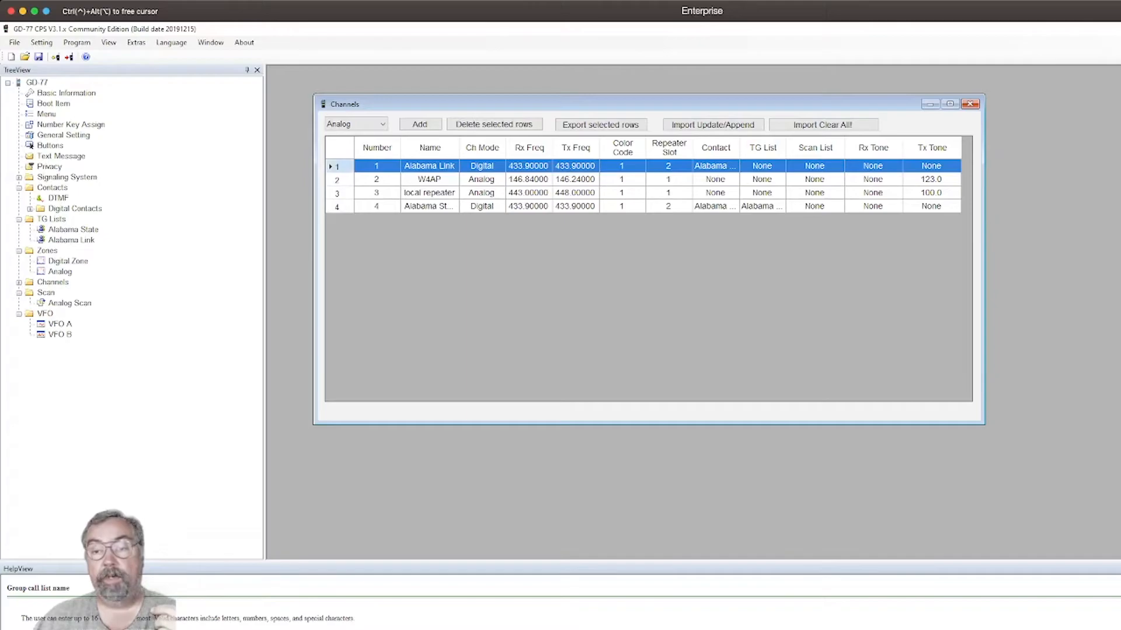
double_click(338, 166)
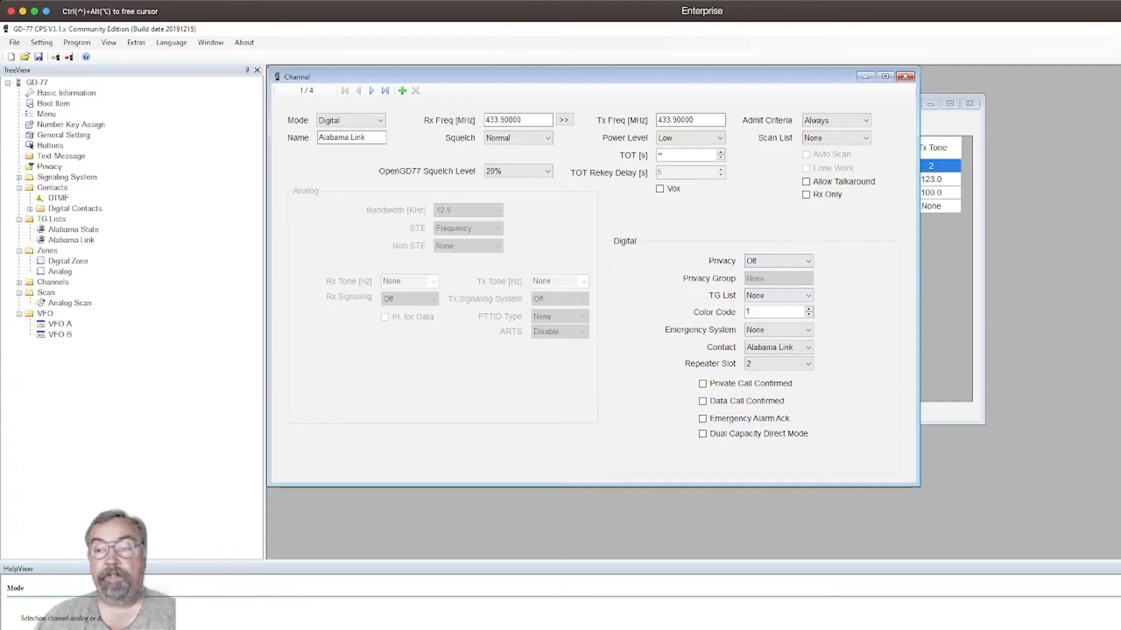
left_click(808, 296)
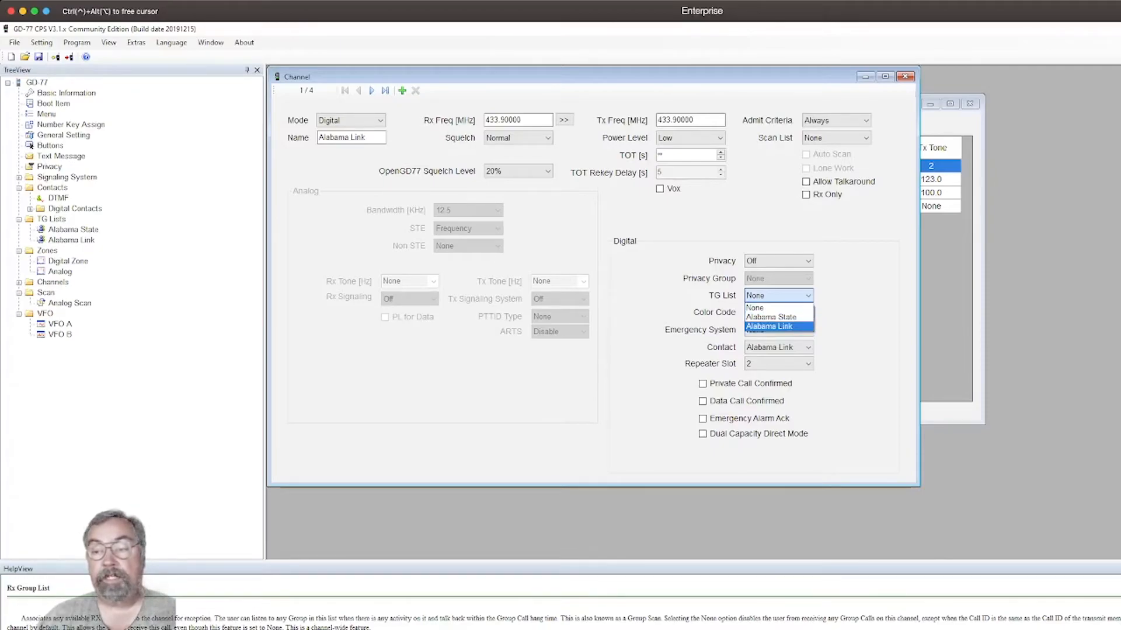
left_click(770, 327)
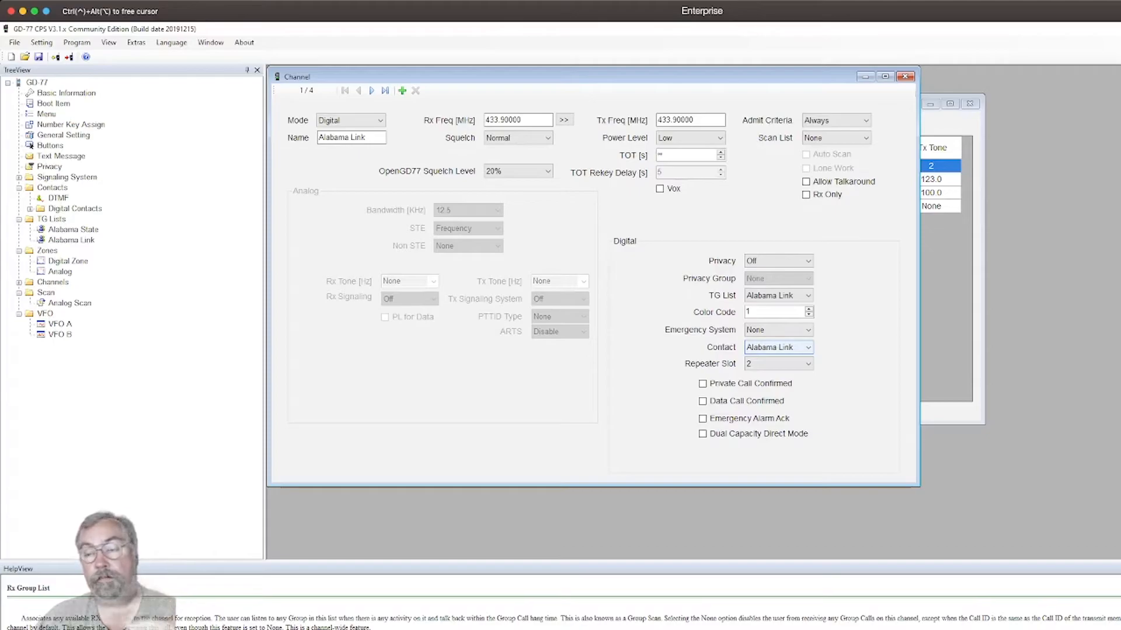
left_click(904, 77)
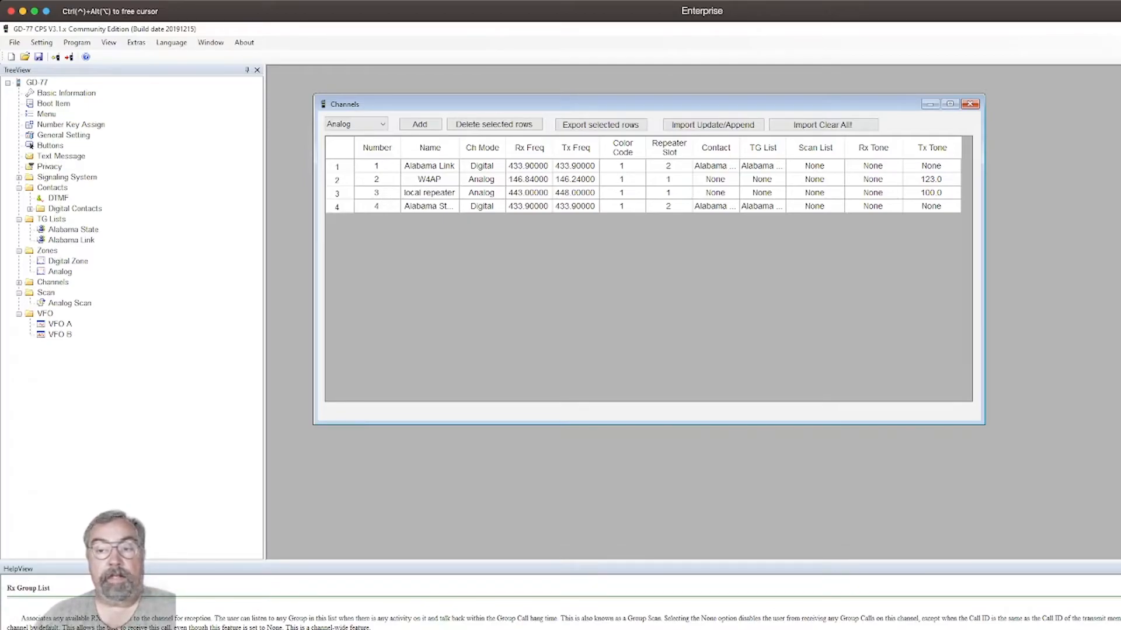
Review the settings of the analog W4AP channel and close them.
left_click(429, 179)
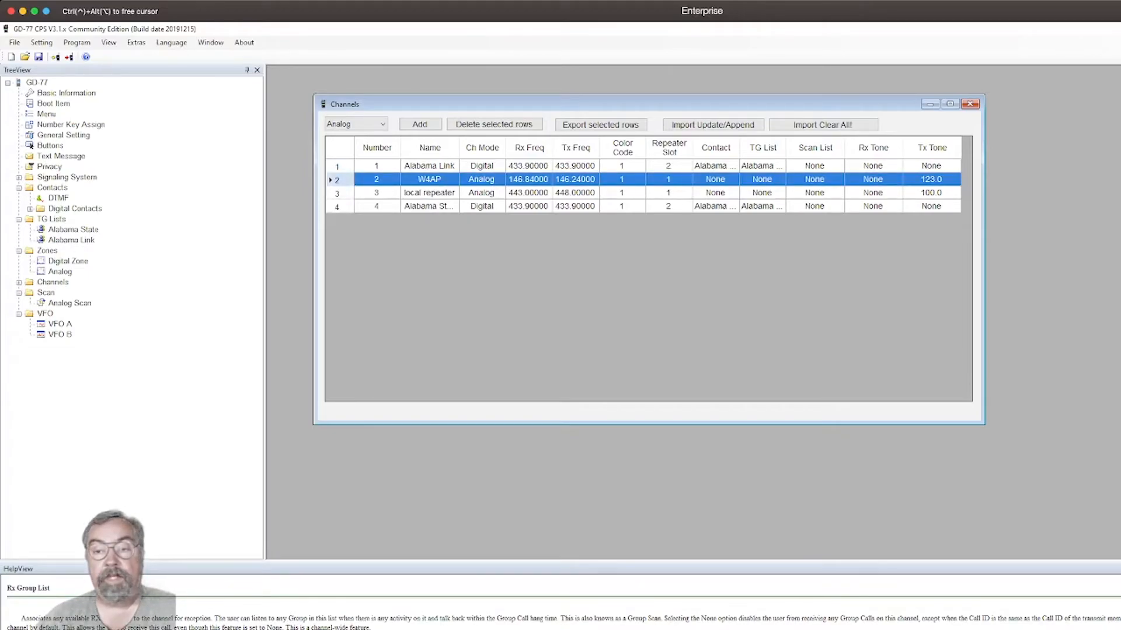
double_click(339, 180)
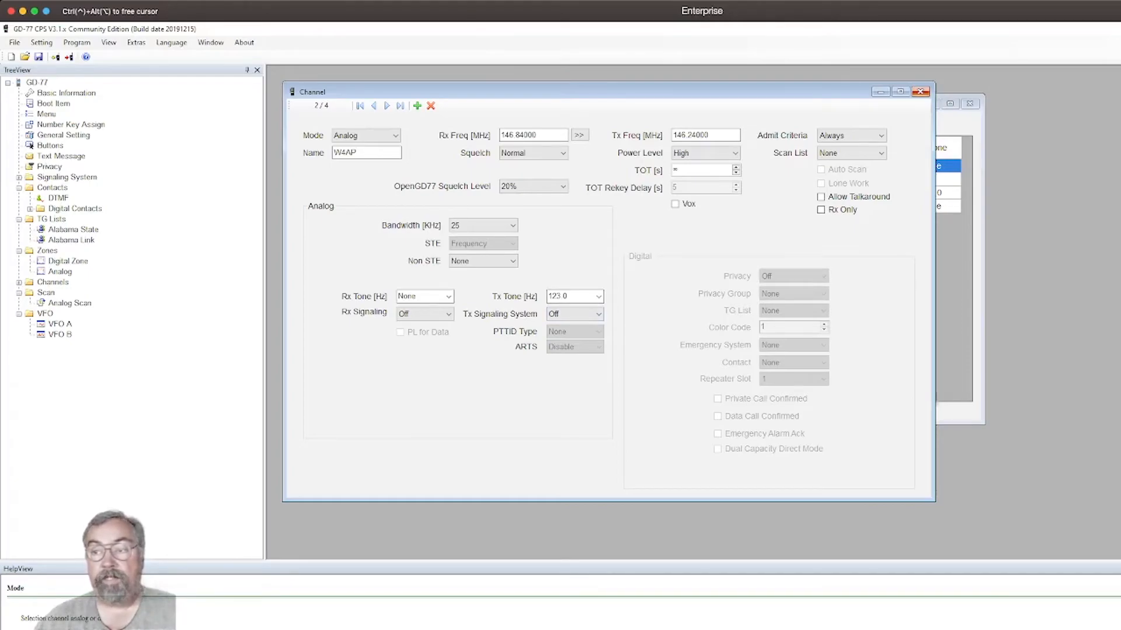
left_click(921, 92)
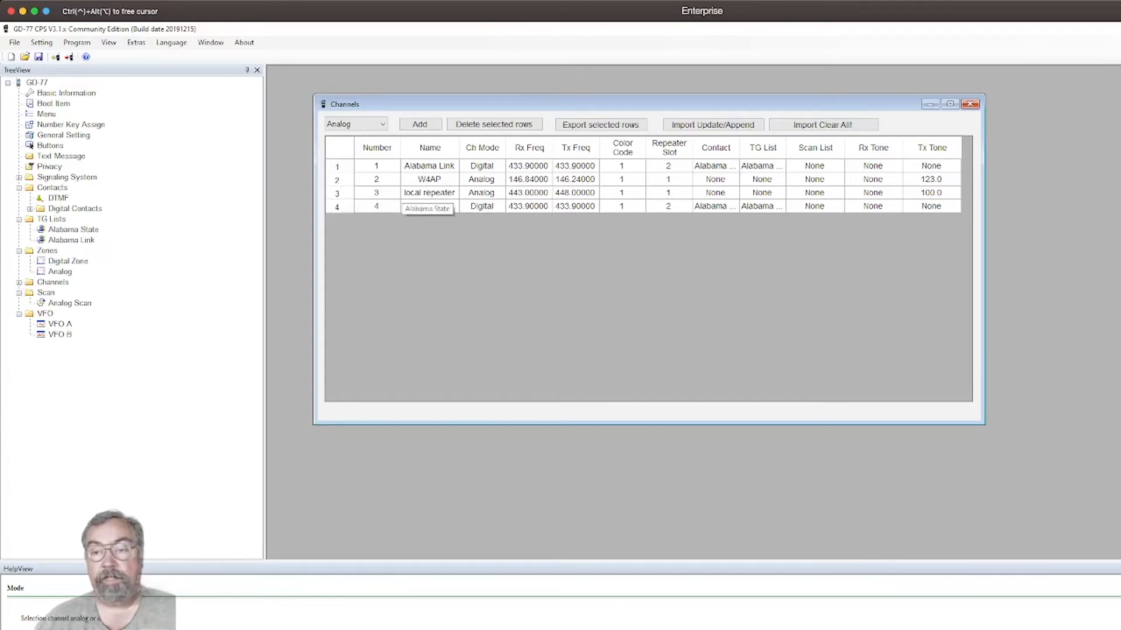
Set both the receive and transmit frequencies of the Alabama State channel to 434.00000 MHz.
left_click(429, 206)
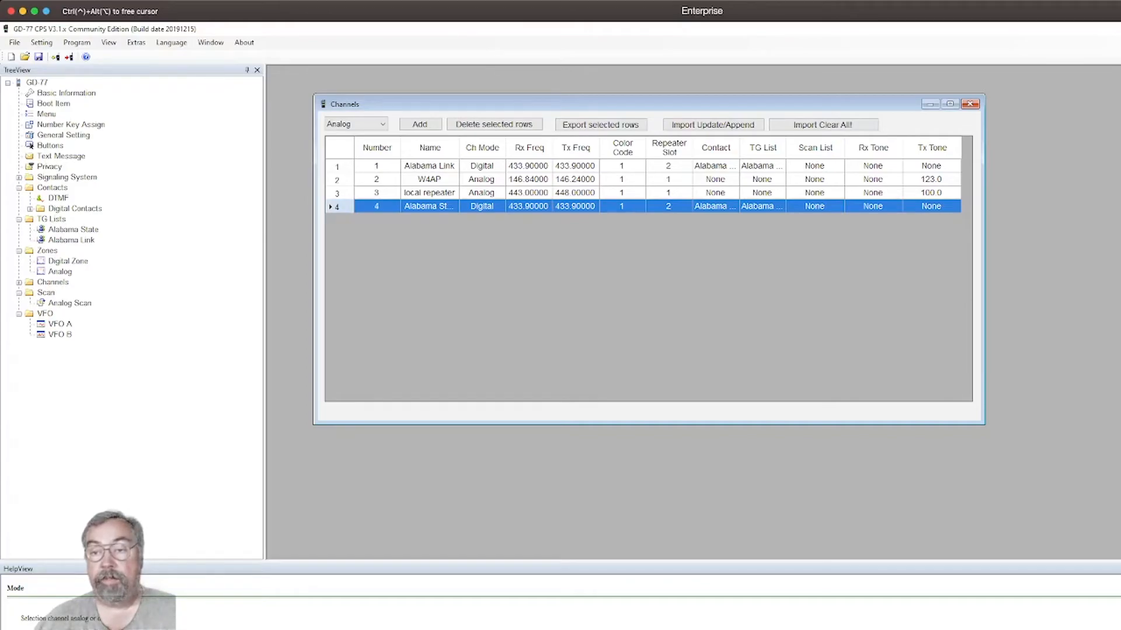
double_click(337, 207)
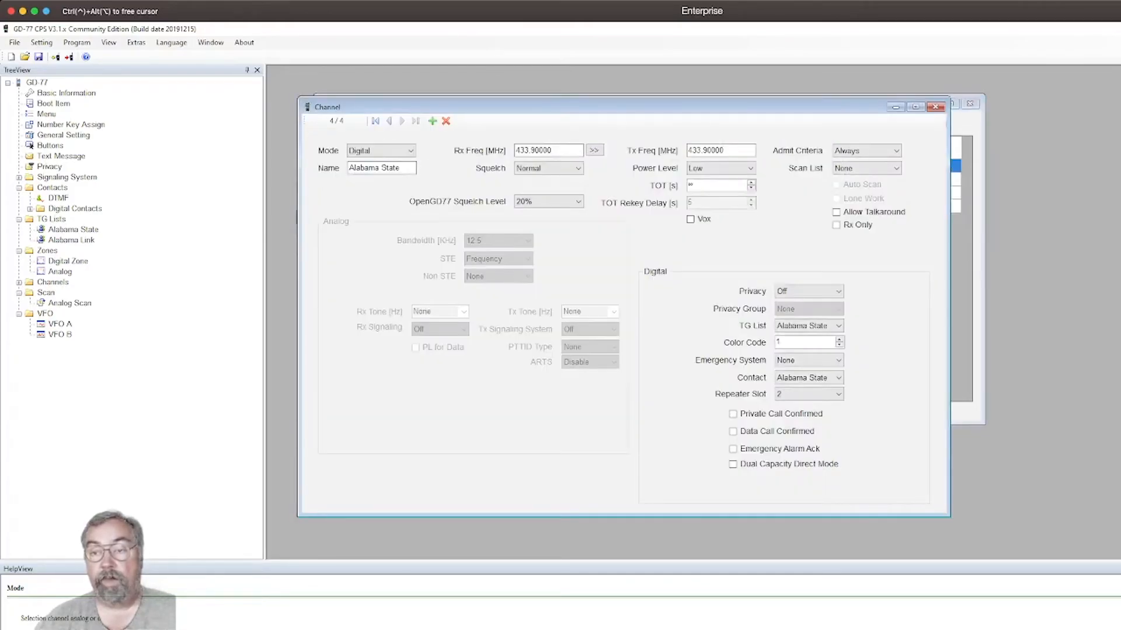
double_click(542, 151)
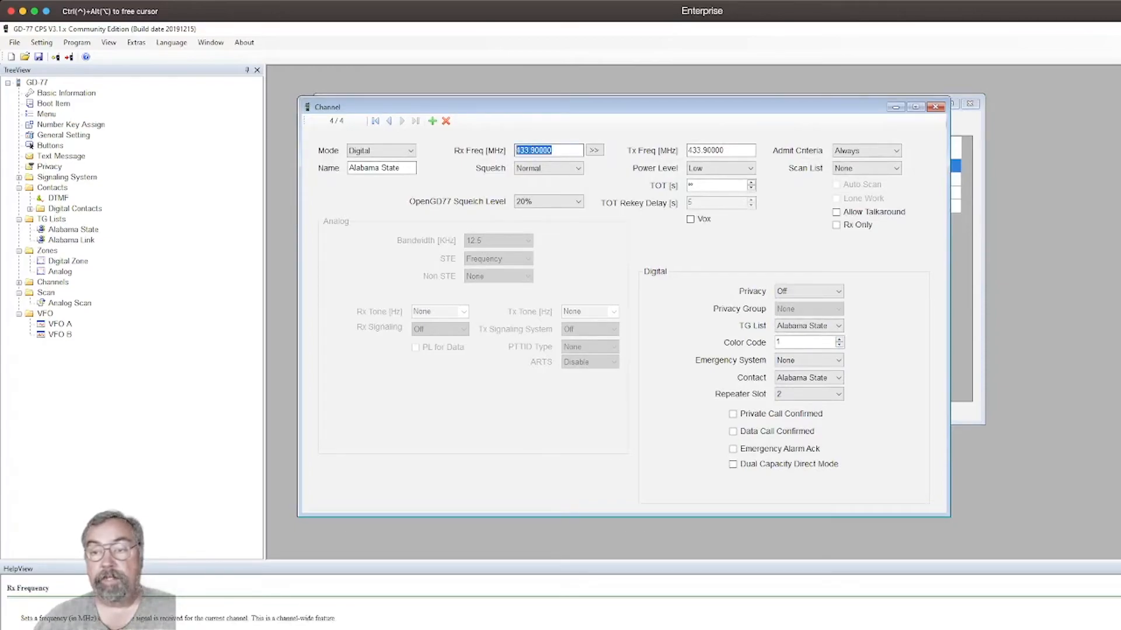
type("434")
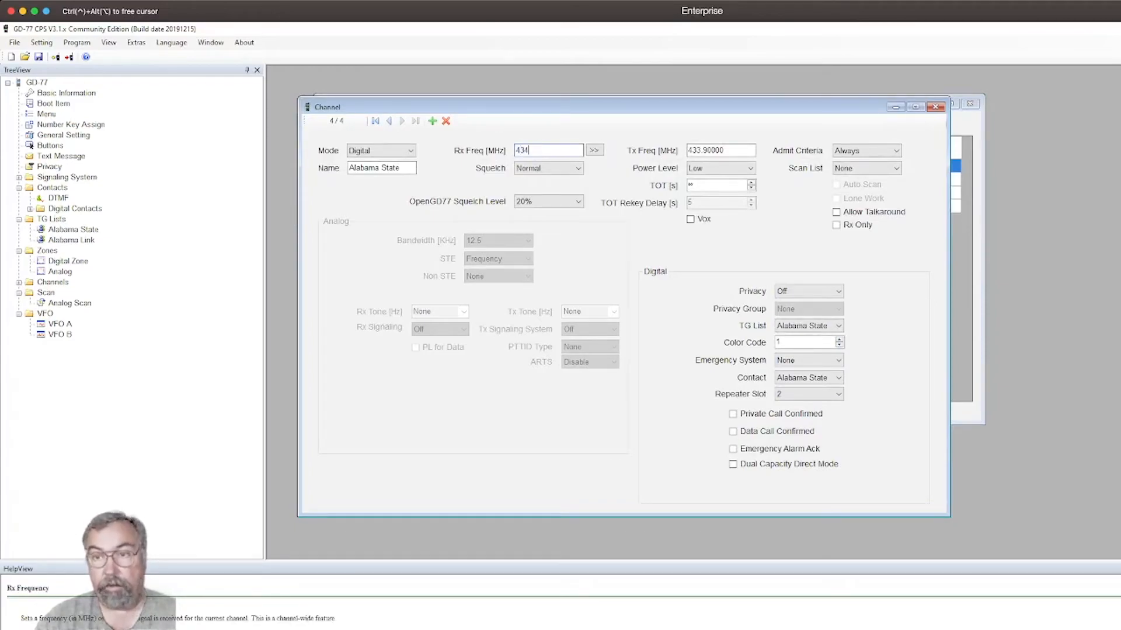
type(".00000")
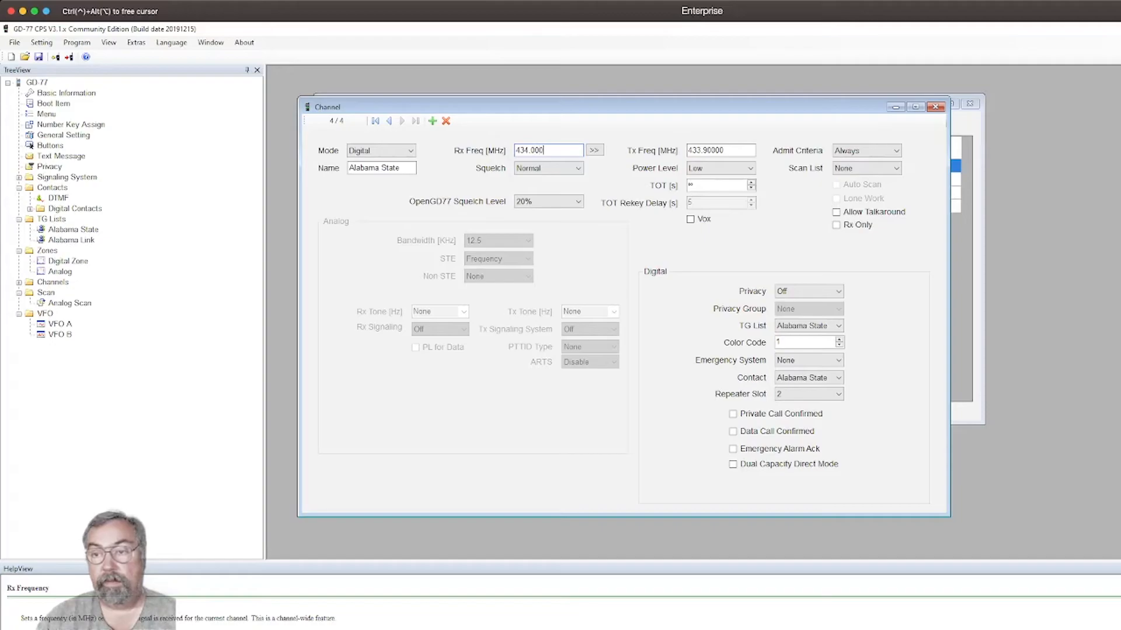
key("Tab")
type("434.")
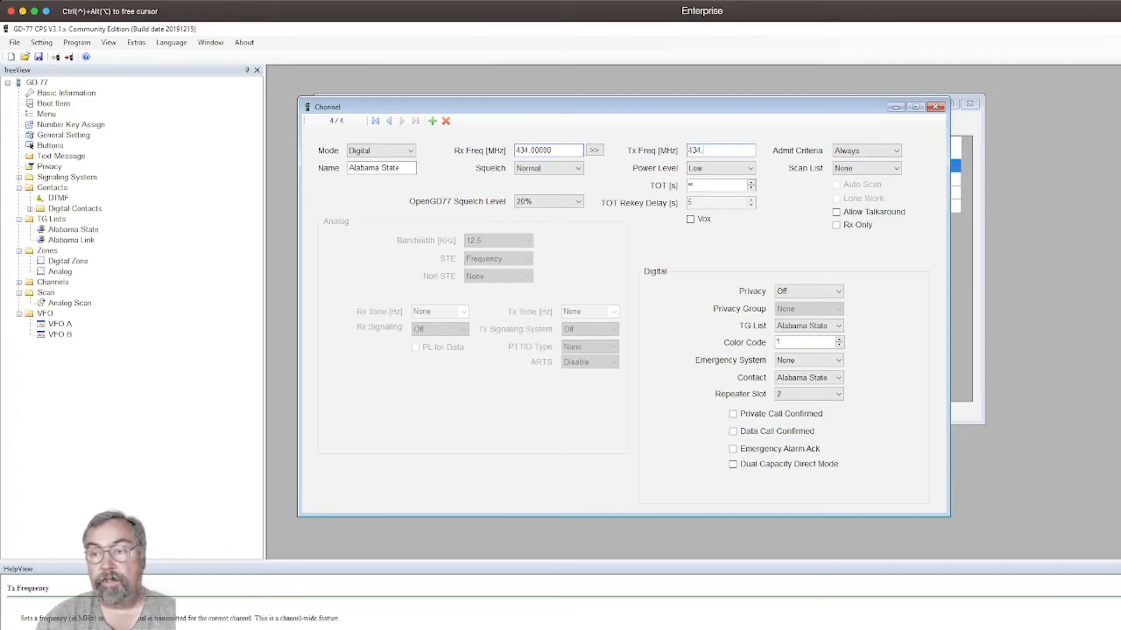
type("00000")
key("Tab")
key("Tab")
key("Tab")
key("Tab")
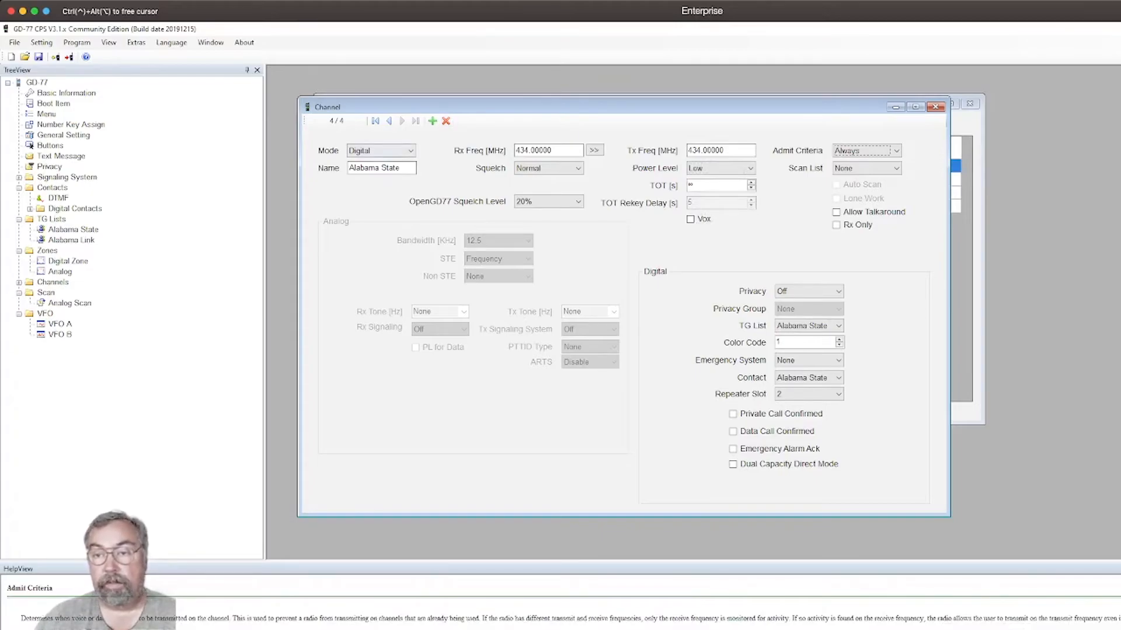
Rename the Alabama State channel to "AL State-mobile" and close its settings.
left_click_drag(403, 168, 348, 168)
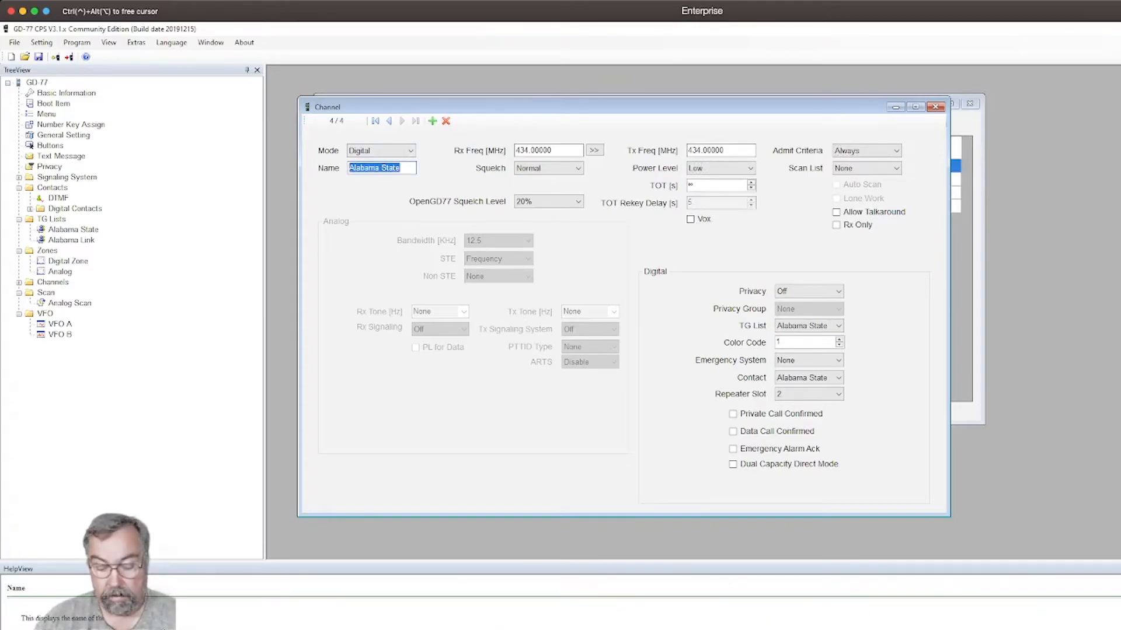
type("AL Sta")
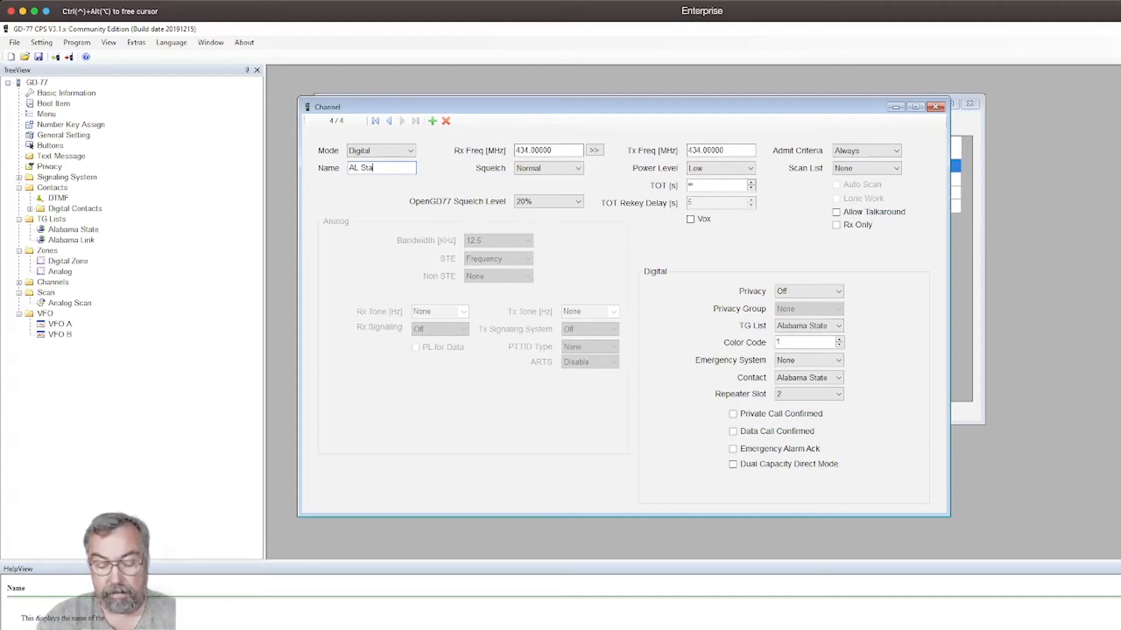
type("te (mobil")
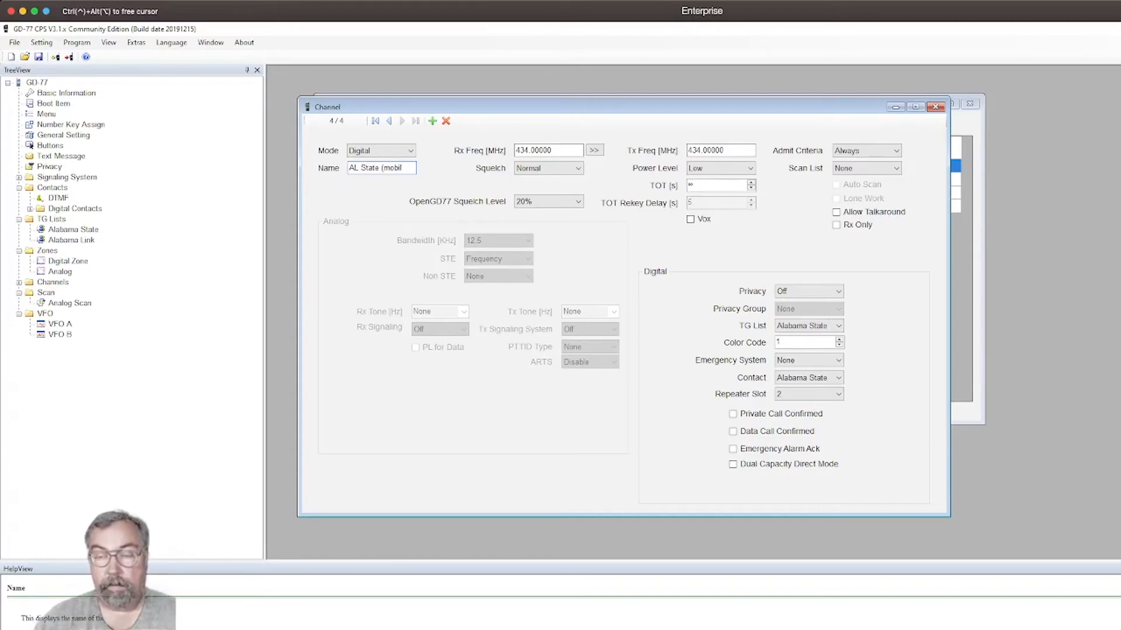
key("BackSpace")
key("BackSpace")
key("BackSpace")
key("BackSpace")
key("BackSpace")
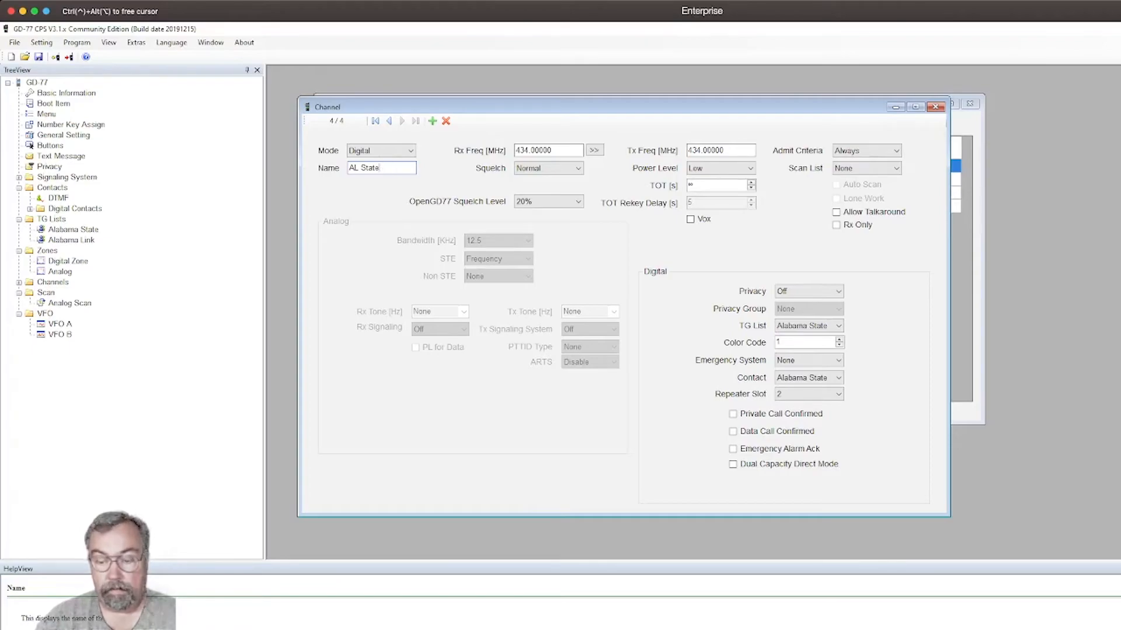
type("-mobile")
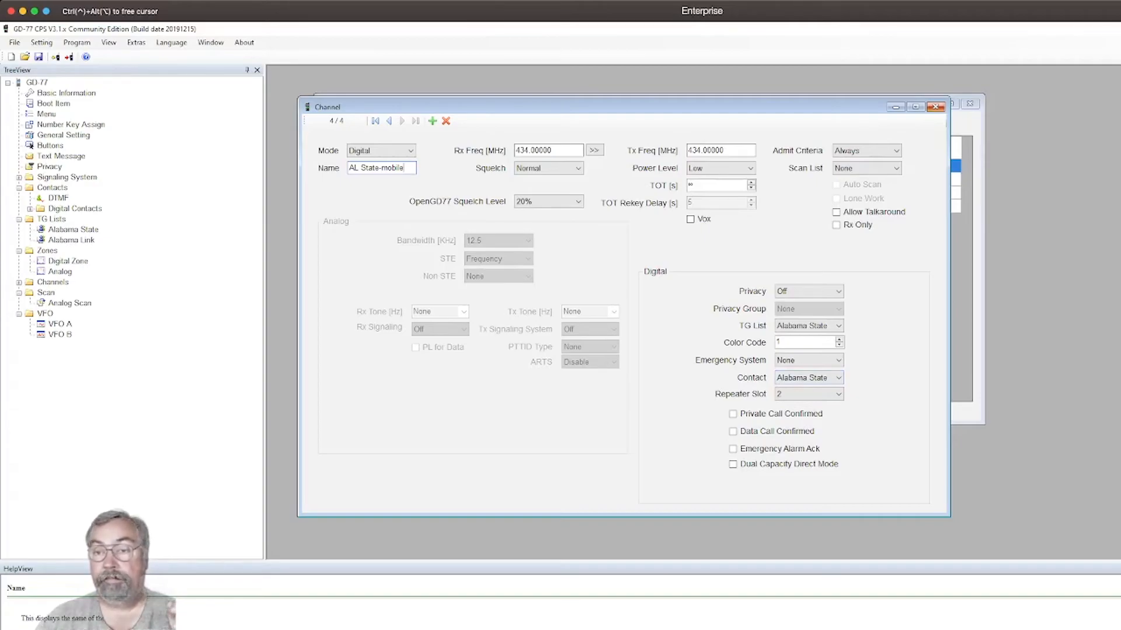
left_click(936, 107)
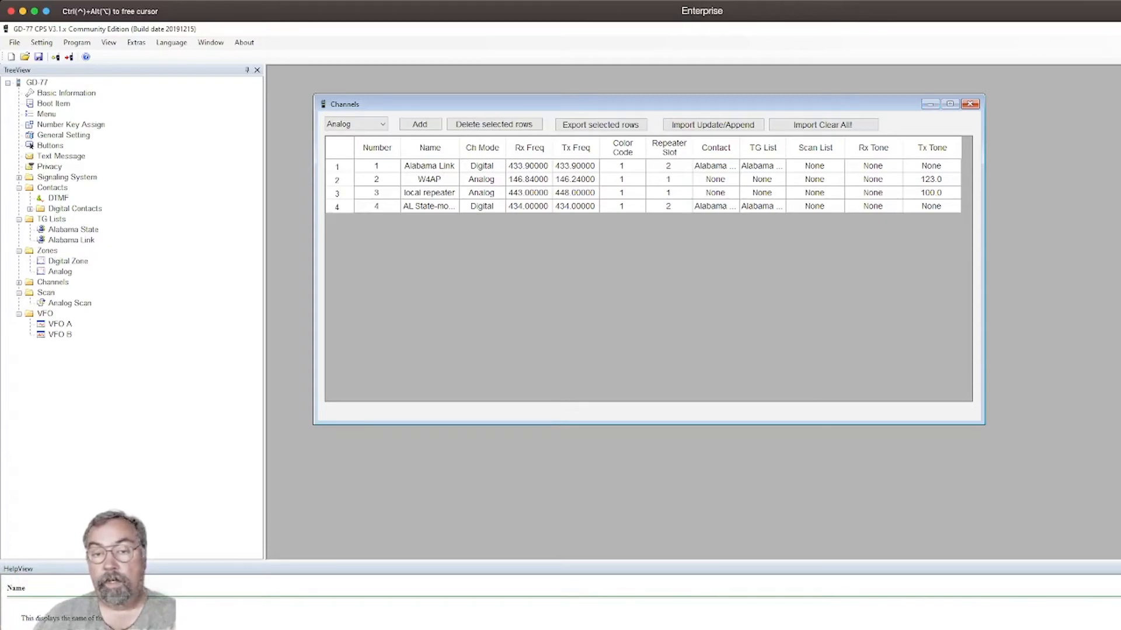
Remove the AL State-mobile channel from the members of the Digital Zone.
left_click(47, 250)
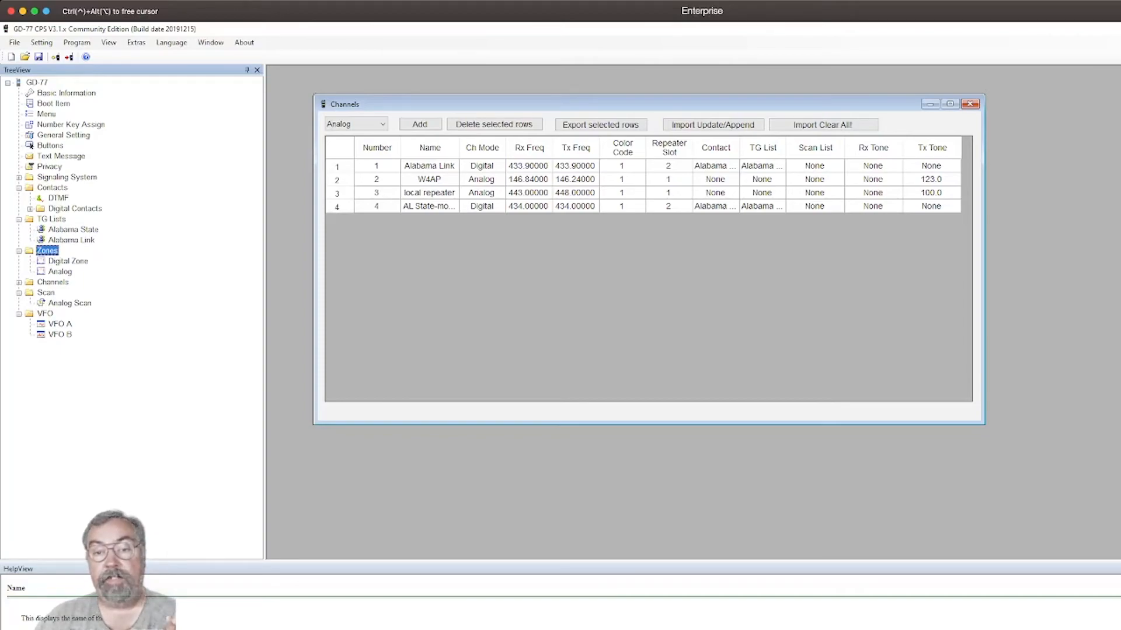
left_click(68, 261)
double_click(68, 261)
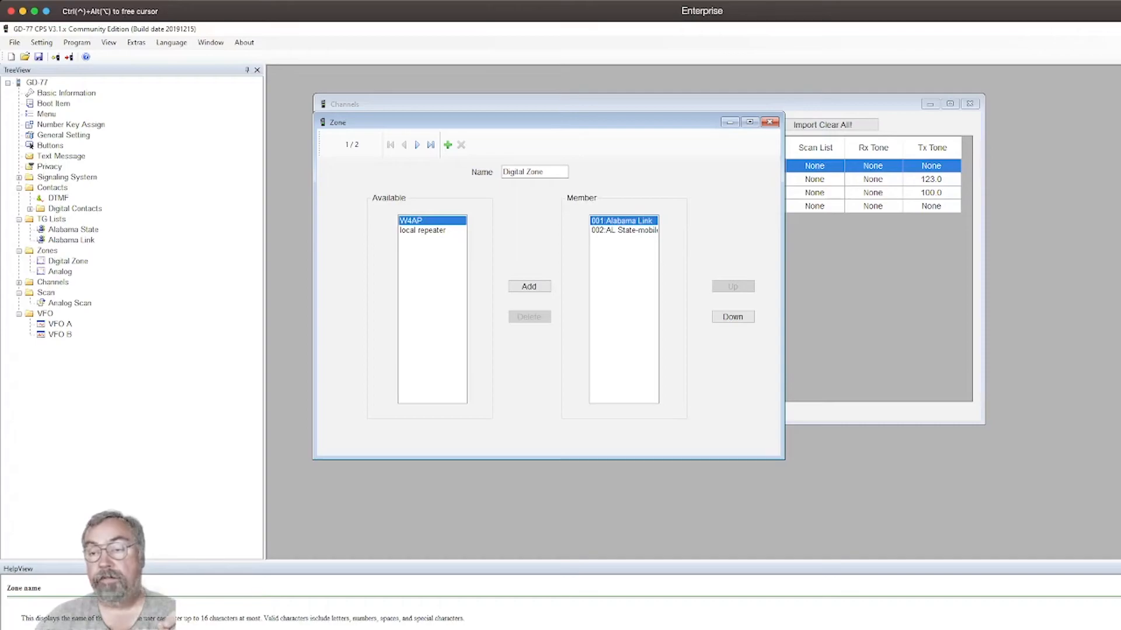
left_click(624, 231)
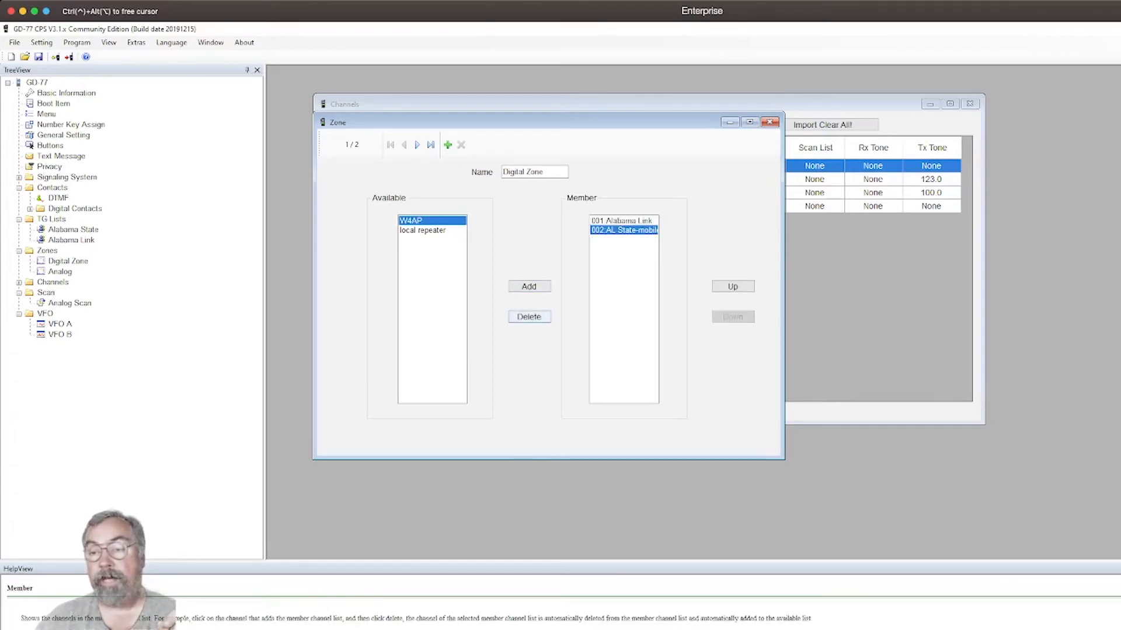
left_click(529, 317)
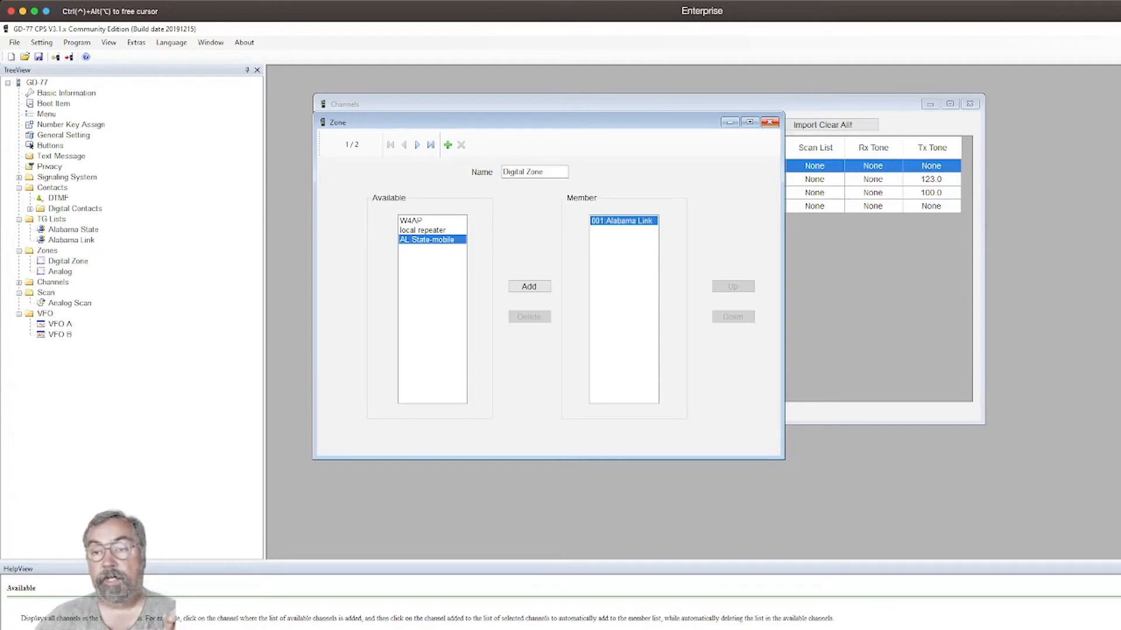
Create a zone named "Mobile hotspot" with AL State-mobile as its member channel, and close the zone window.
left_click(417, 145)
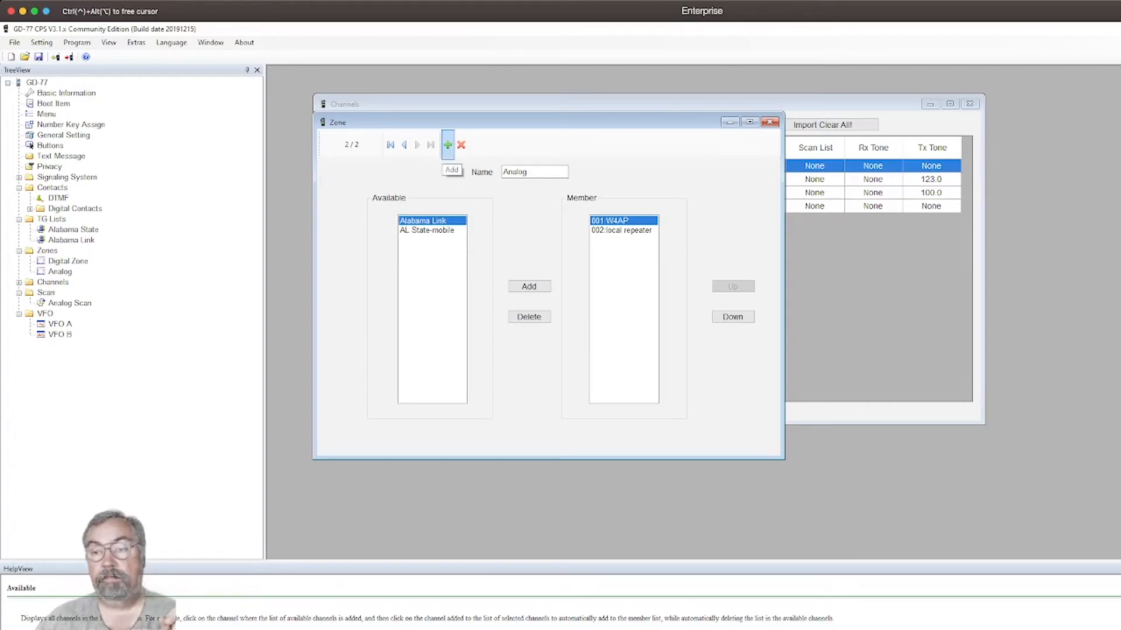
left_click(448, 145)
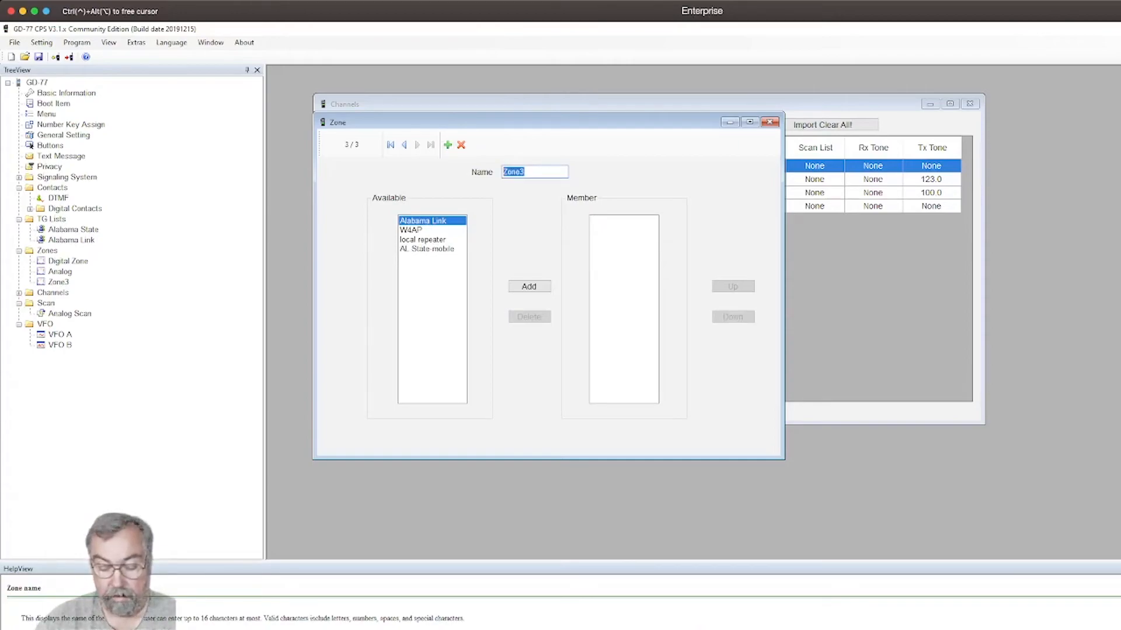
type("Mobile")
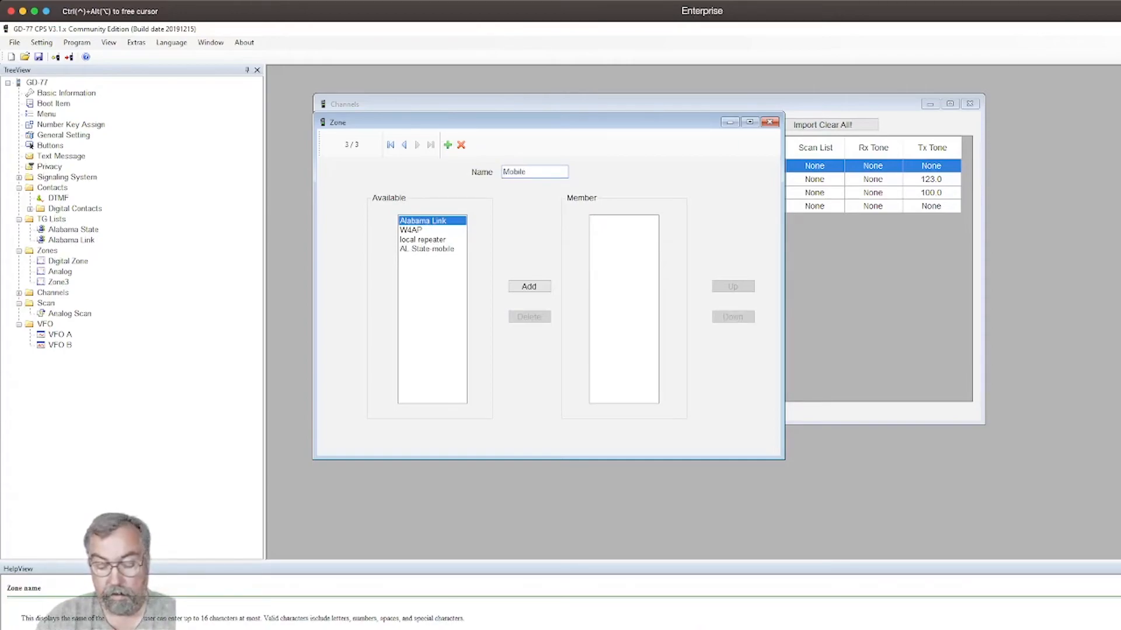
type(" hotspot")
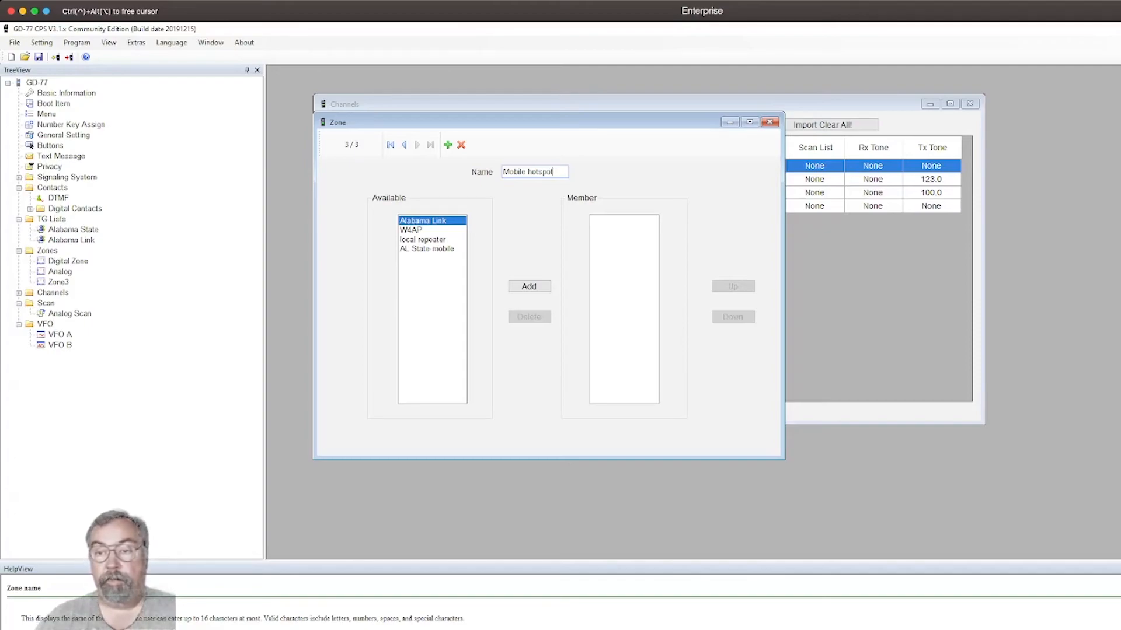
left_click(426, 249)
left_click(529, 286)
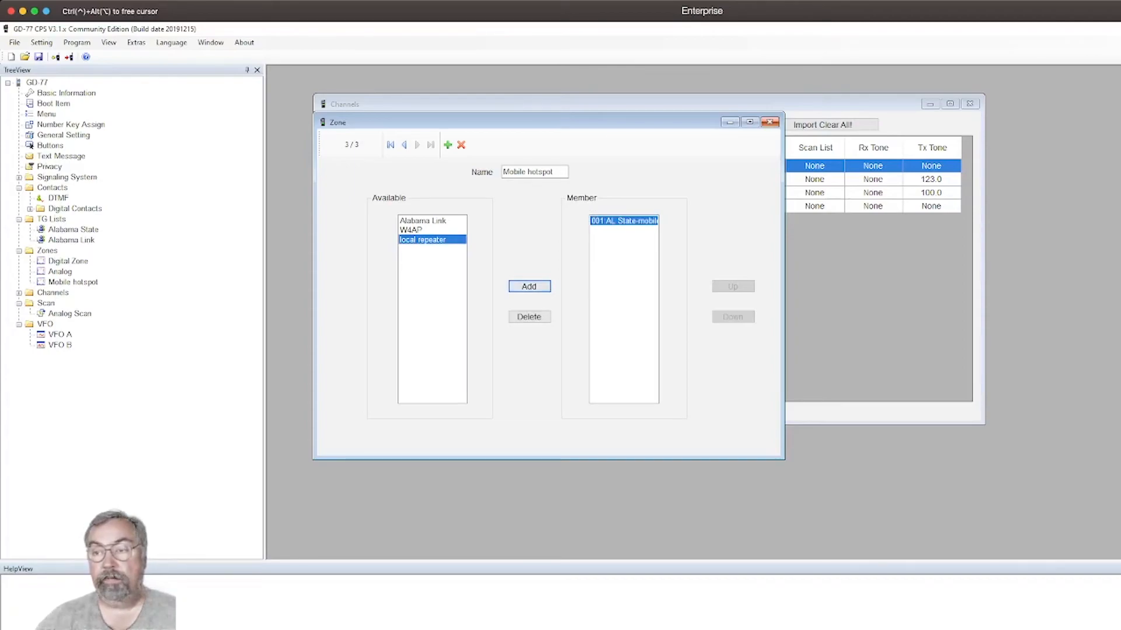
left_click(769, 121)
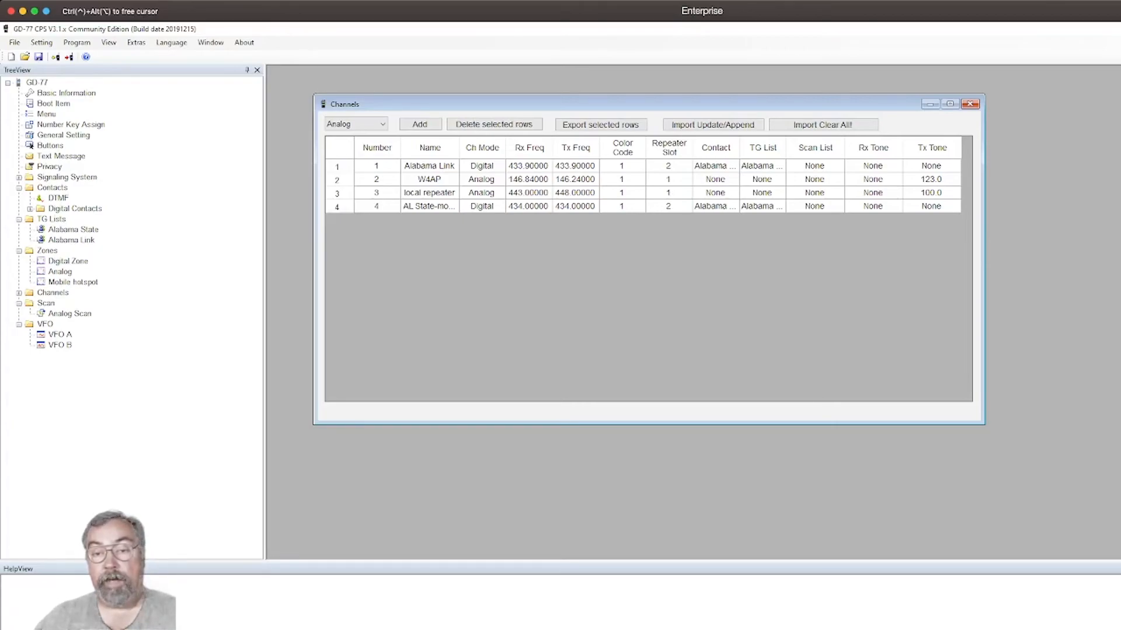
Rename the Digital Zone to "QTH Hotspot".
right_click(68, 258)
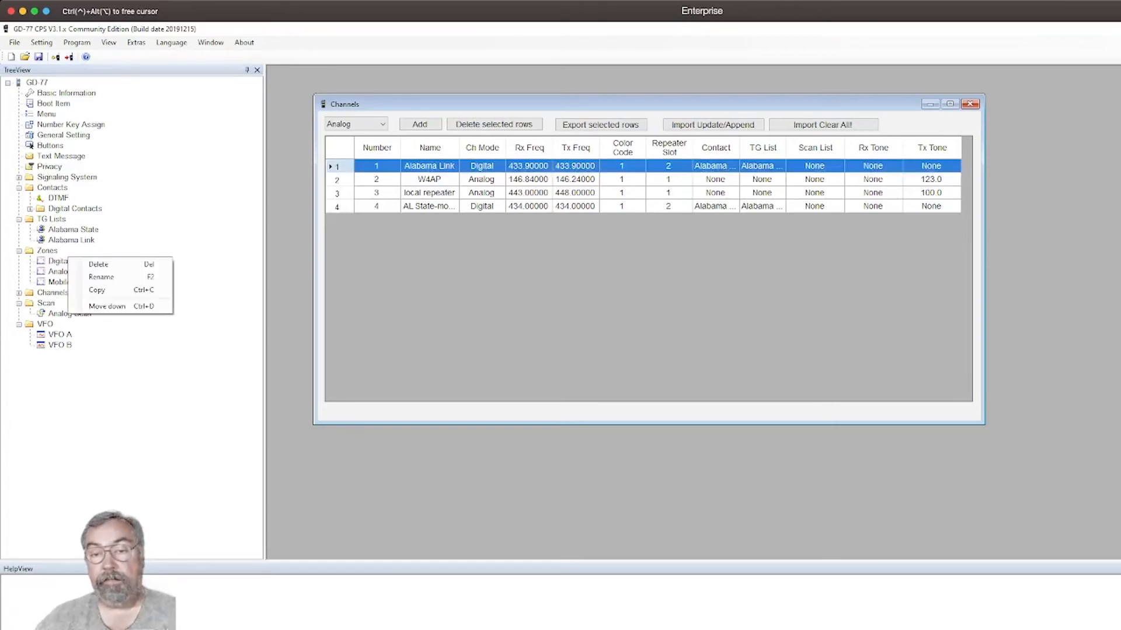
left_click(101, 277)
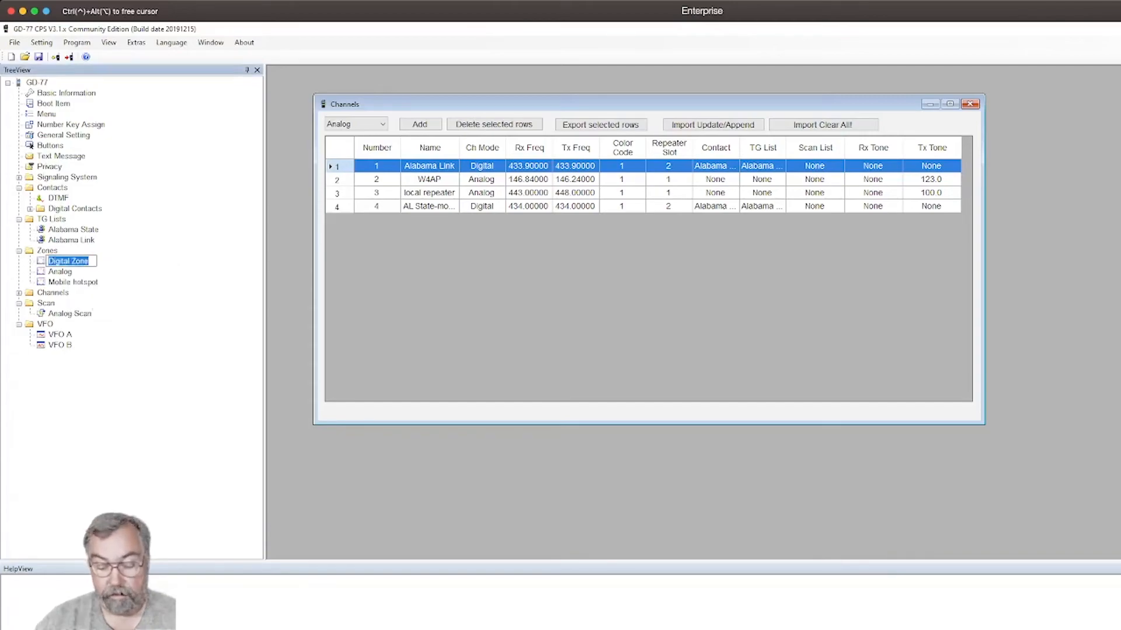
type("H")
key("BackSpace")
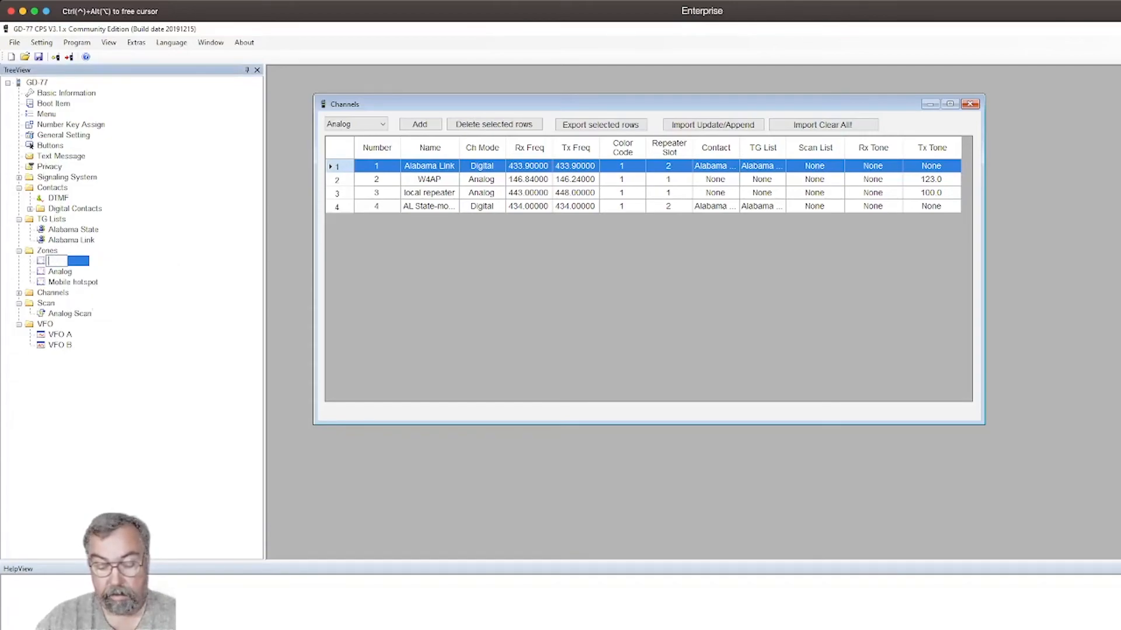
type("QTH Hostspot")
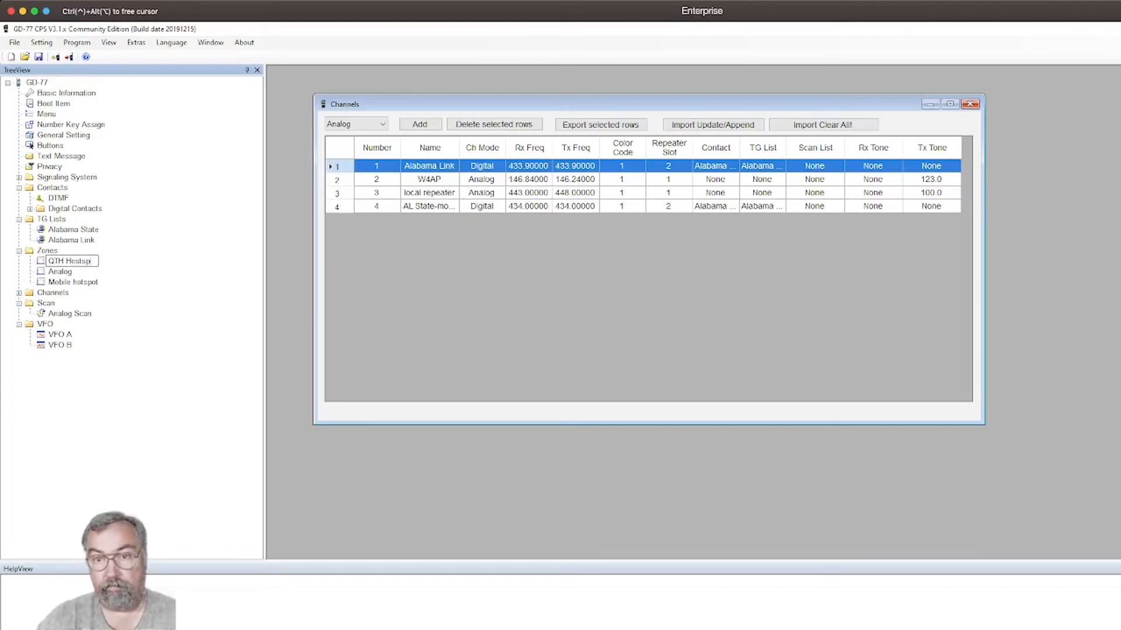
key("BackSpace")
key("BackSpace")
key("BackSpace")
key("BackSpace")
key("BackSpace")
key("BackSpace")
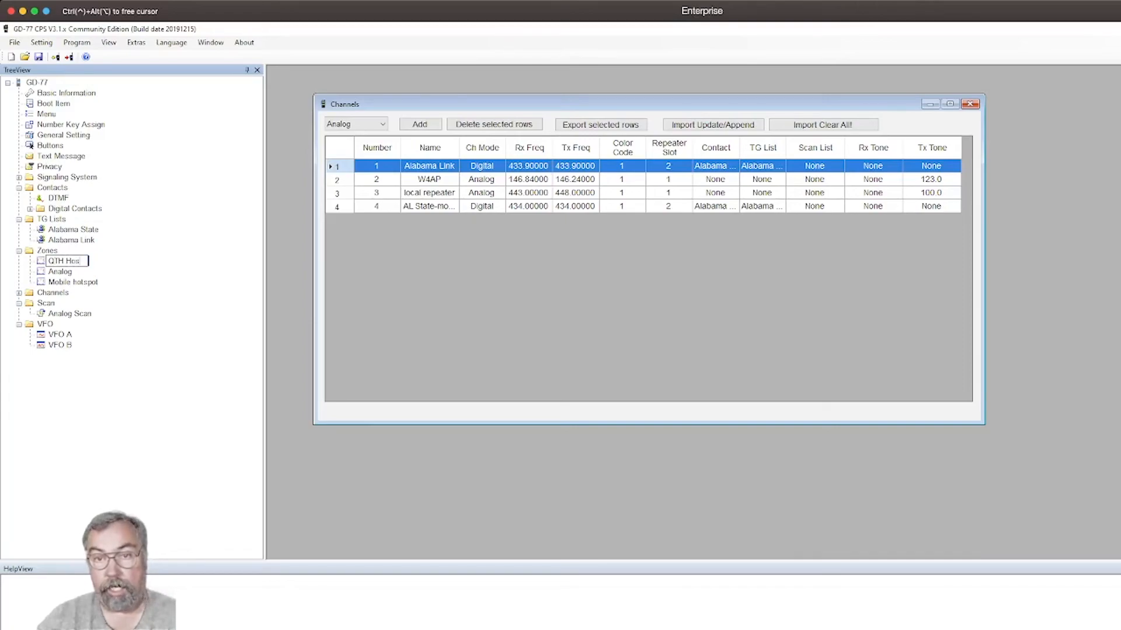
type("tspot")
key("Return")
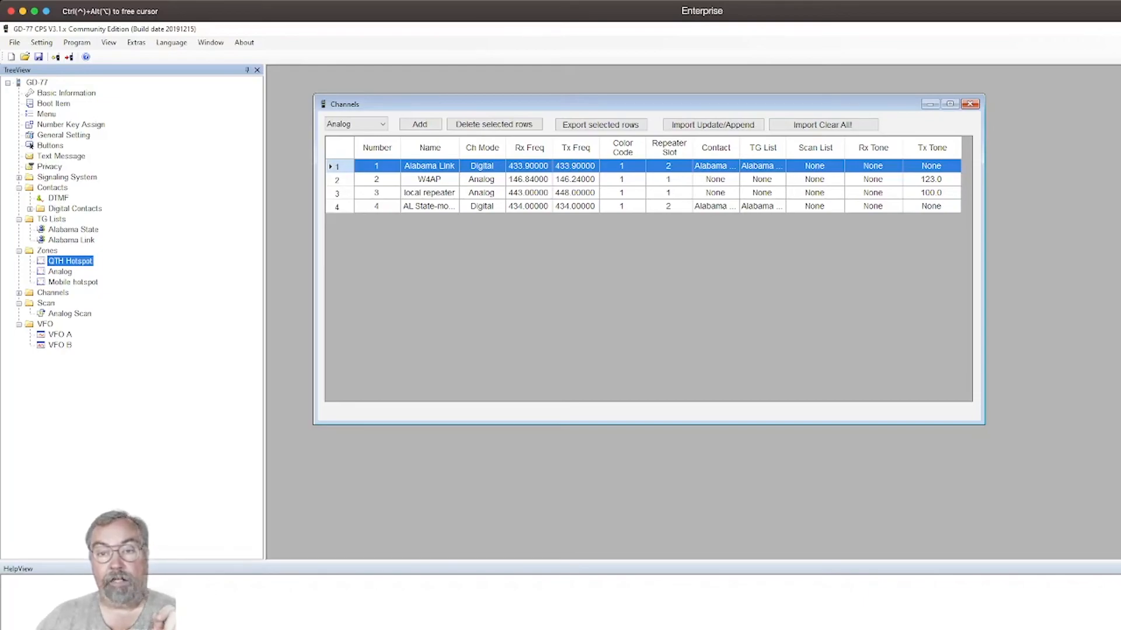
Review the Analog and Mobile hotspot zones alongside the W4AP, local repeater and AL State-mobile channels, and select the Analog Scan list.
left_click(60, 272)
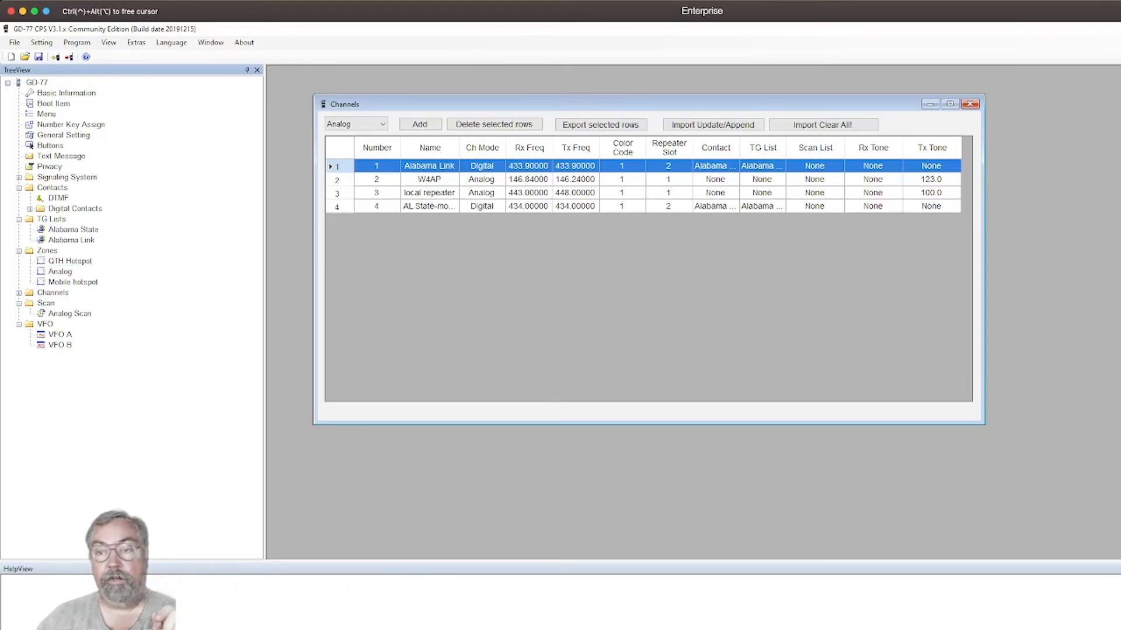
left_click(429, 193)
left_click(429, 180)
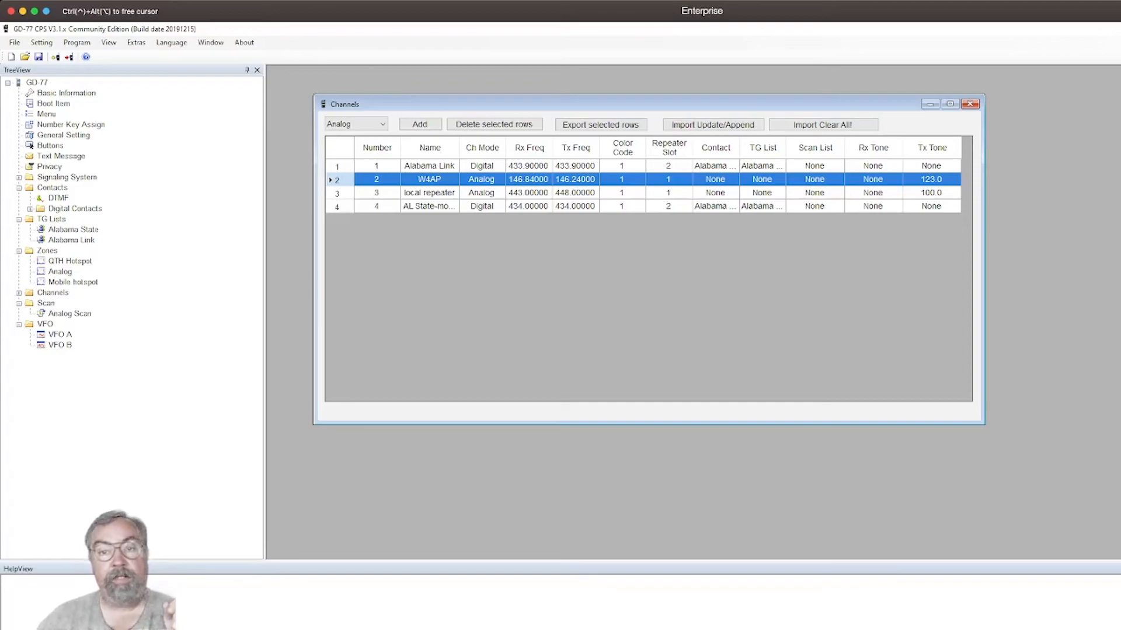
left_click(73, 282)
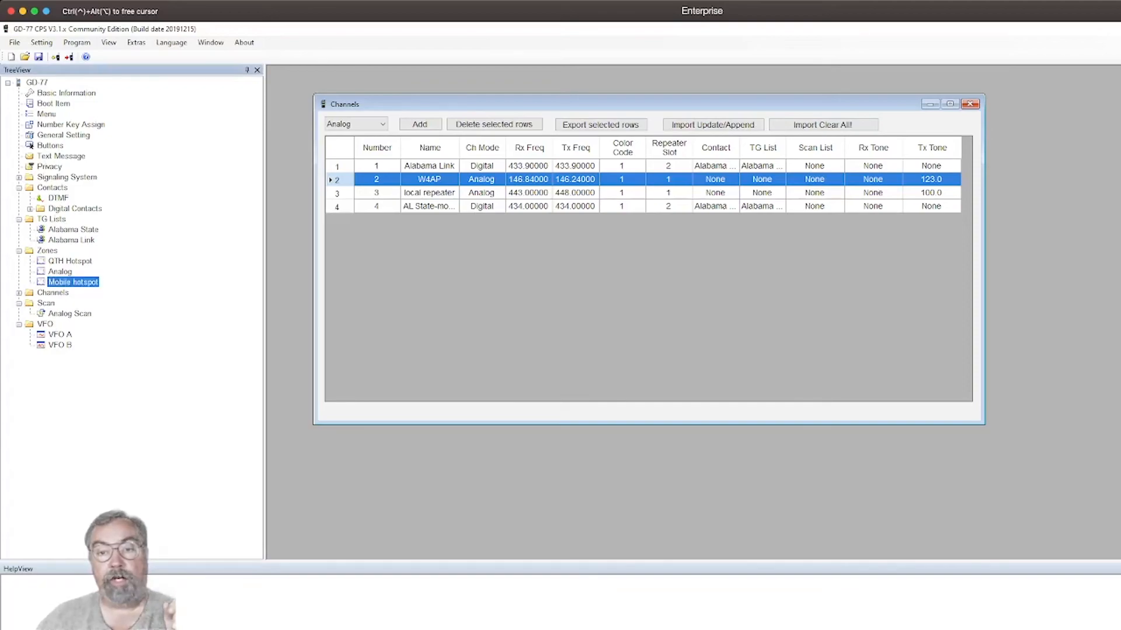
left_click(429, 207)
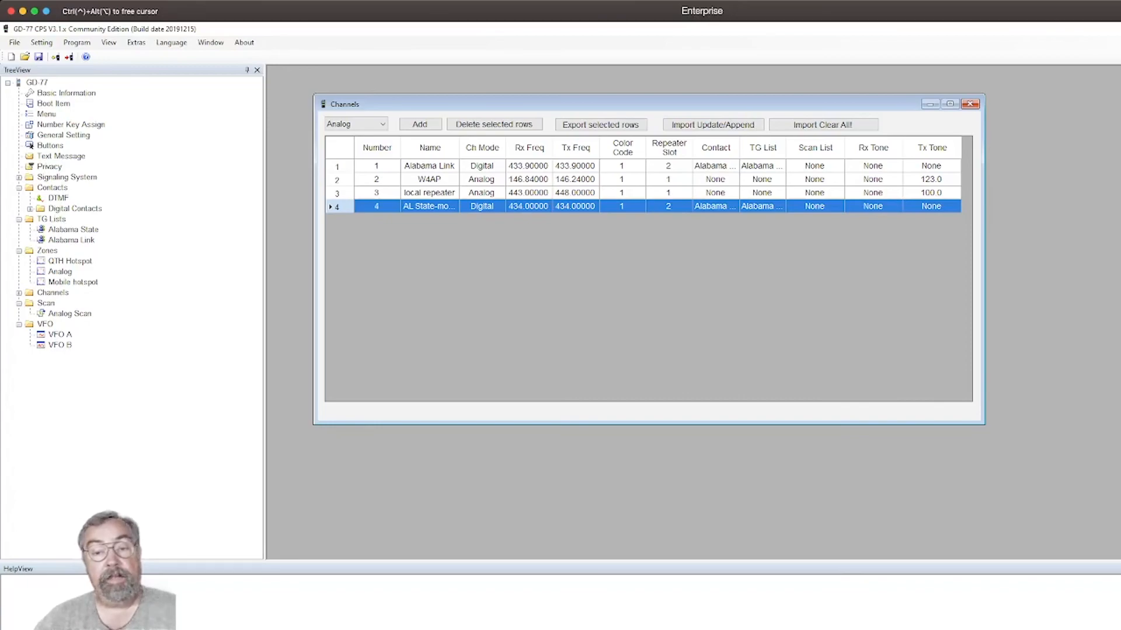
left_click(69, 314)
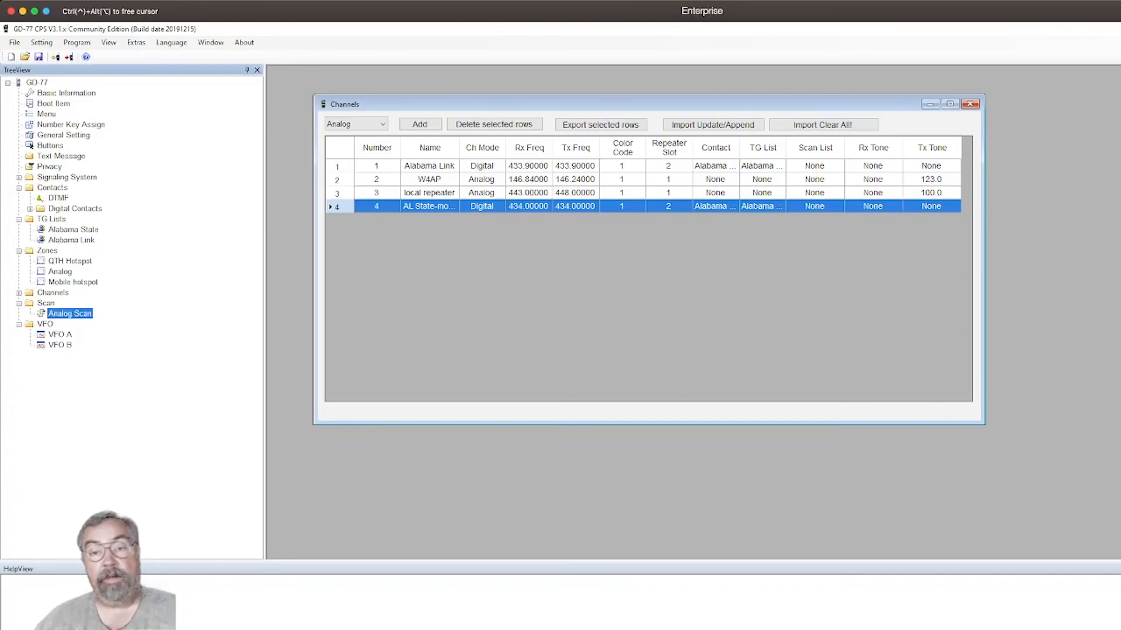